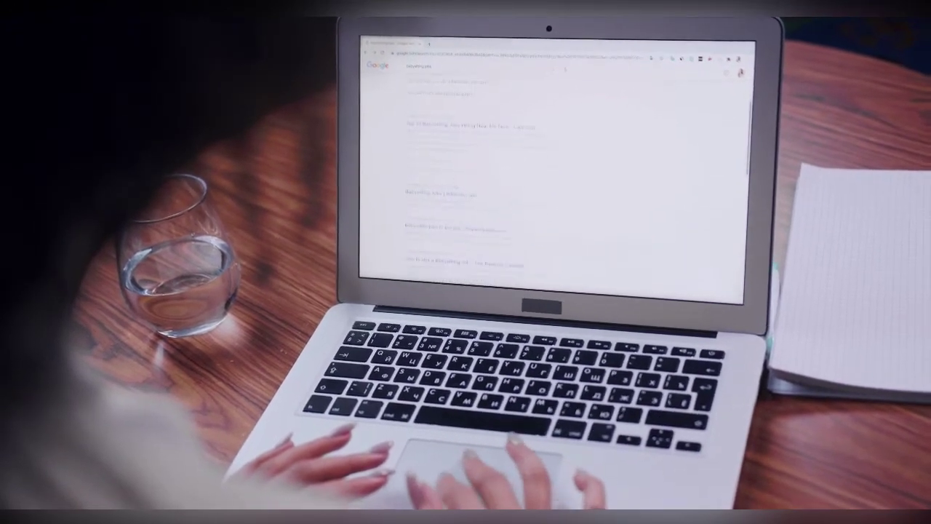
scroll(553, 182, "down", 3)
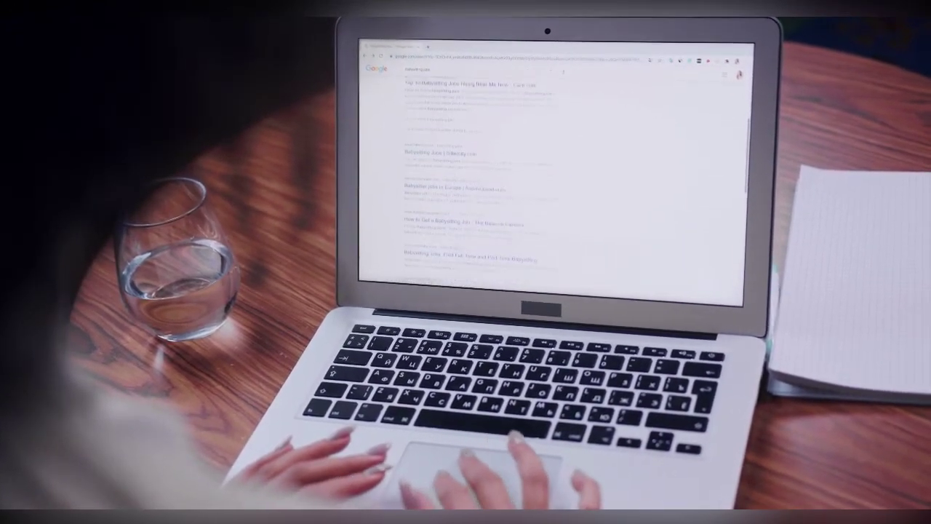
scroll(553, 182, "down", 2)
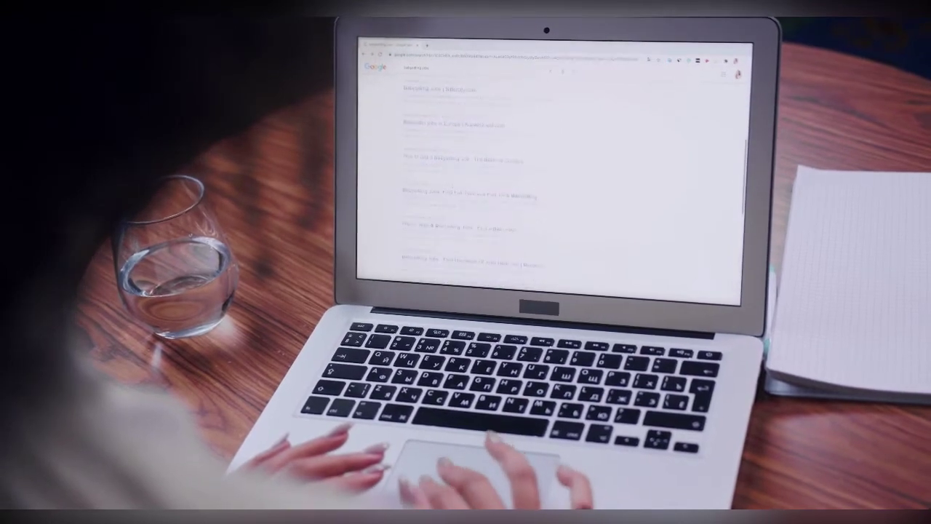
scroll(552, 181, "down", 2)
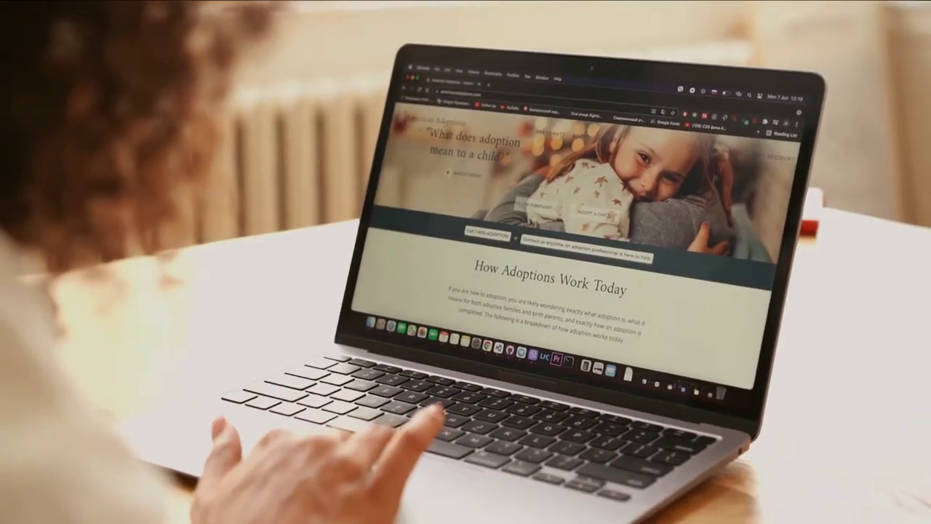
scroll(568, 254, "down", 3)
scroll(568, 255, "down", 3)
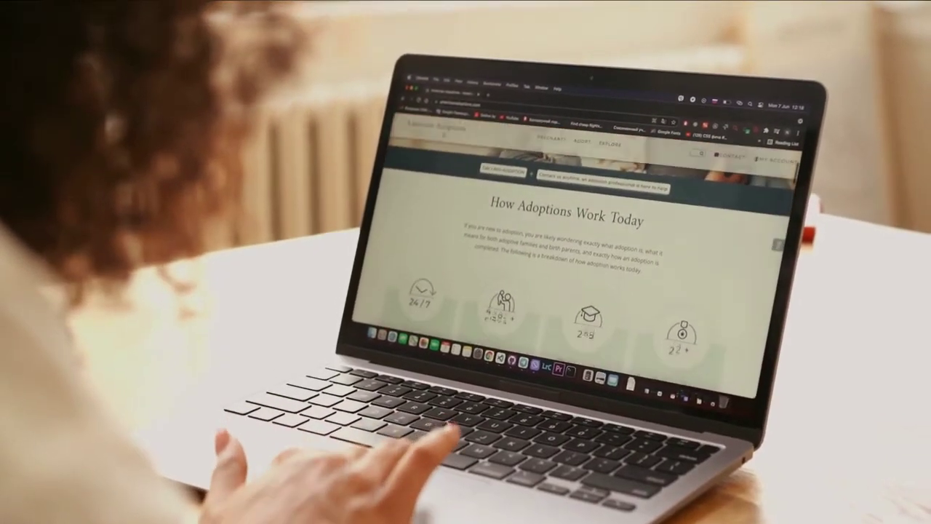
scroll(567, 255, "down", 3)
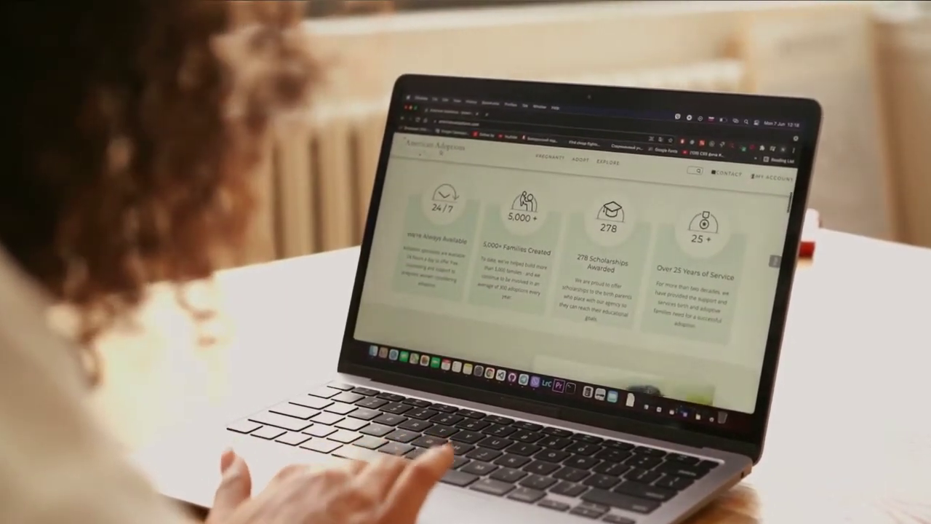
scroll(567, 254, "down", 3)
scroll(567, 255, "down", 3)
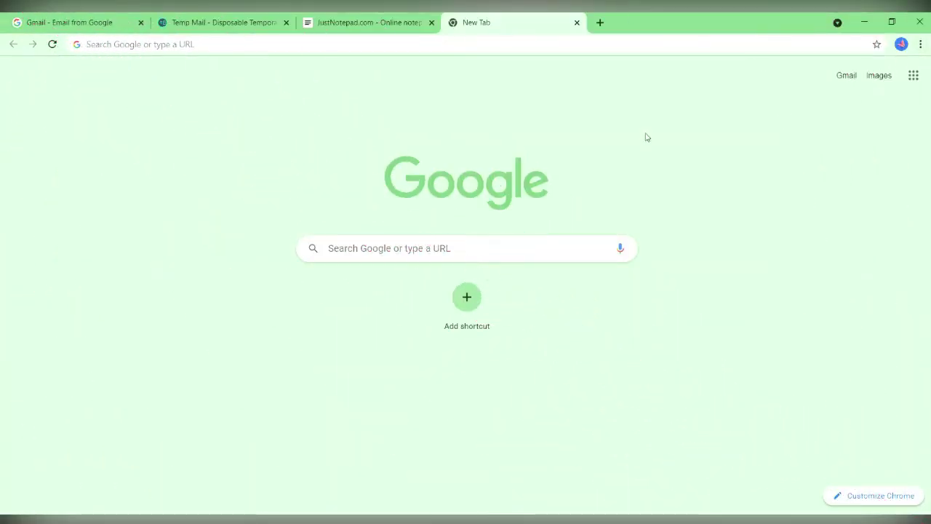
Go to grammarly.com and add the Grammarly extension to Chrome from the Chrome Web Store, closing the store page.
left_click(643, 51)
type("g")
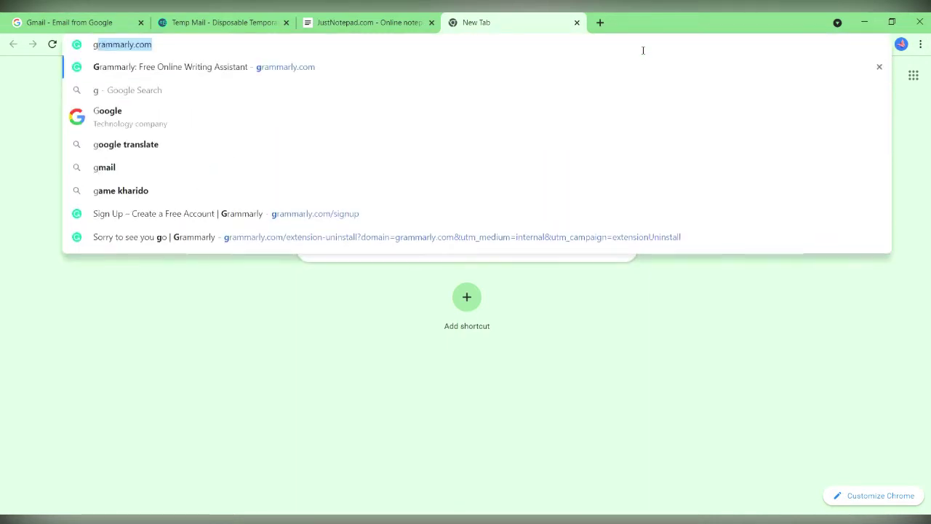
key("Return")
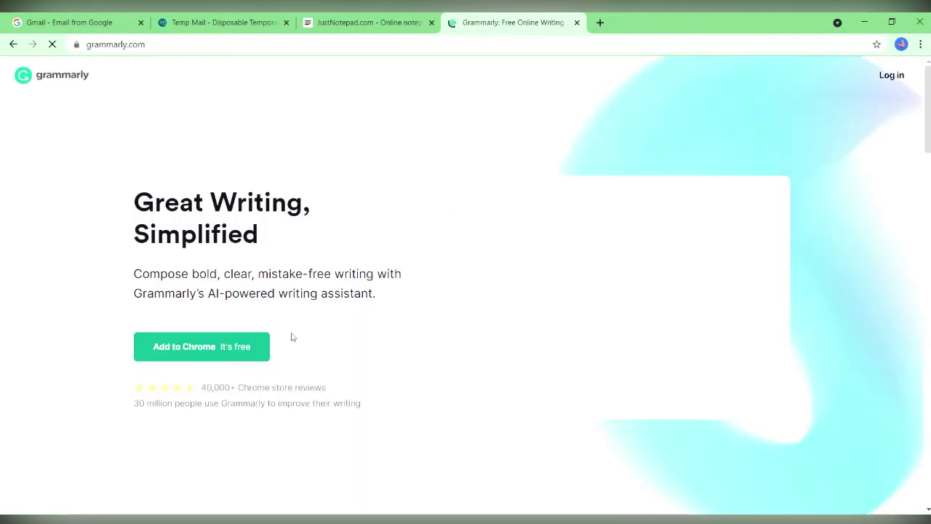
left_click(201, 345)
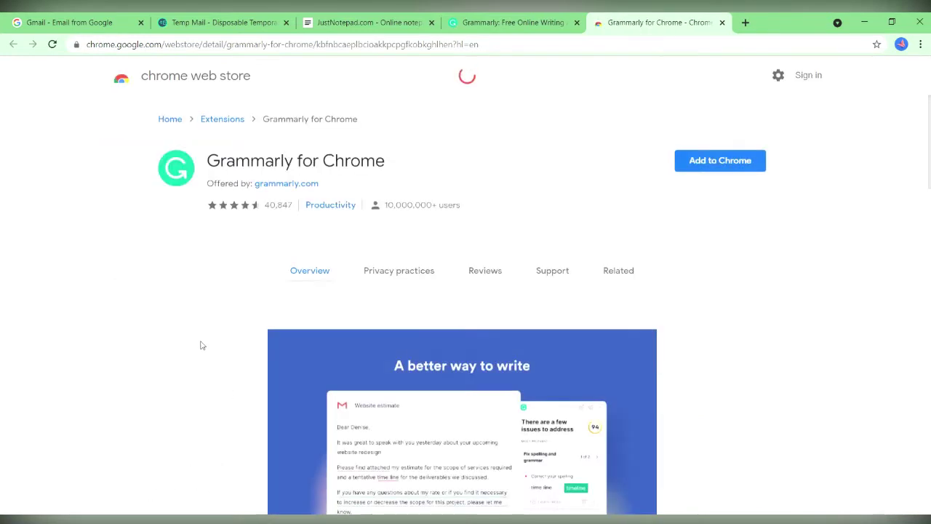
left_click(724, 160)
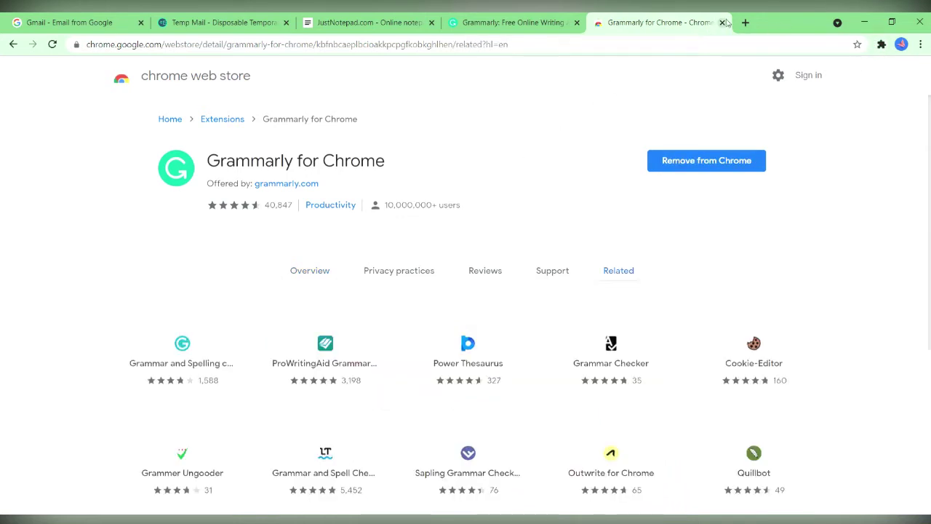
left_click(723, 24)
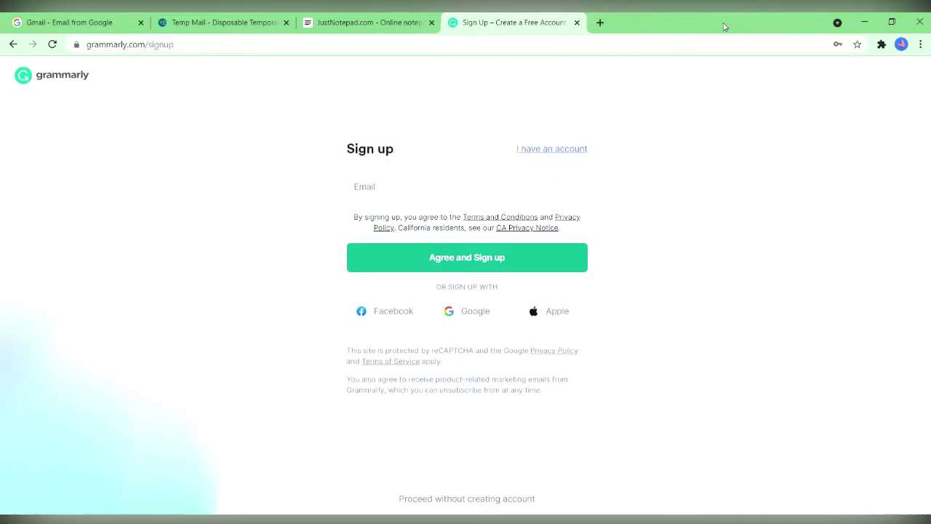
Sign up for a Grammarly account with the email address, account password and name, closing the duplicate sign-up page.
left_click(437, 187)
key("ctrl+v")
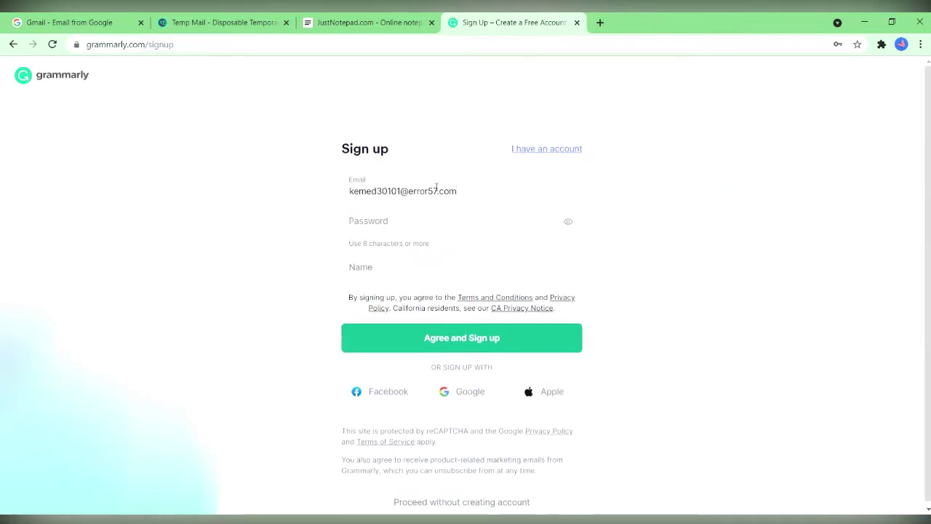
left_click(544, 24)
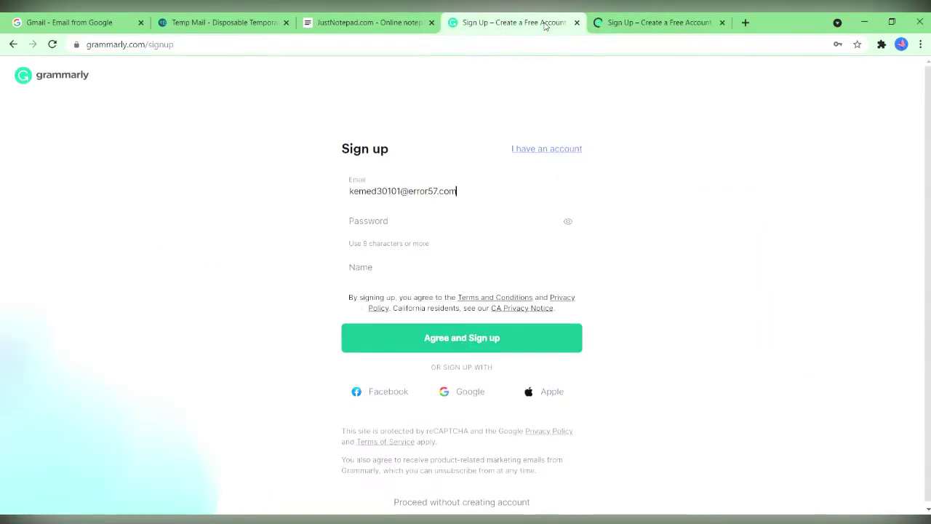
left_click(723, 22)
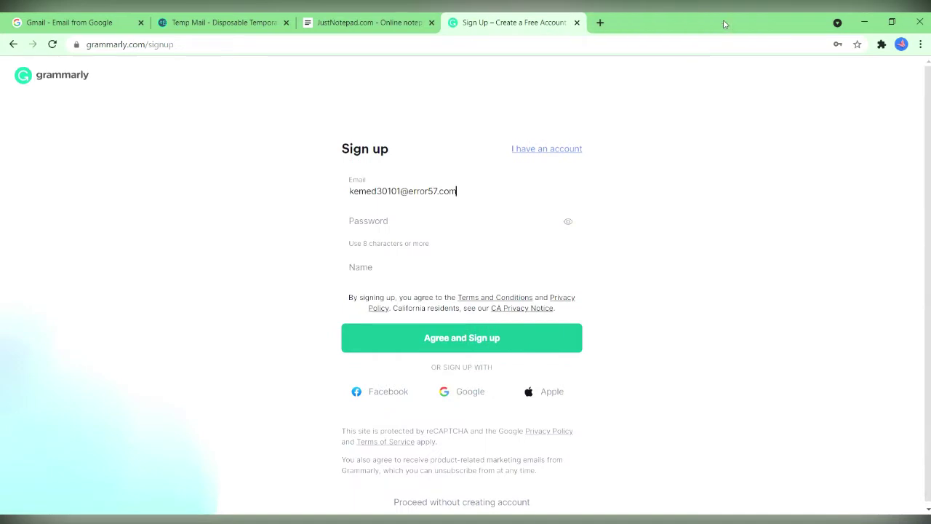
left_click(410, 232)
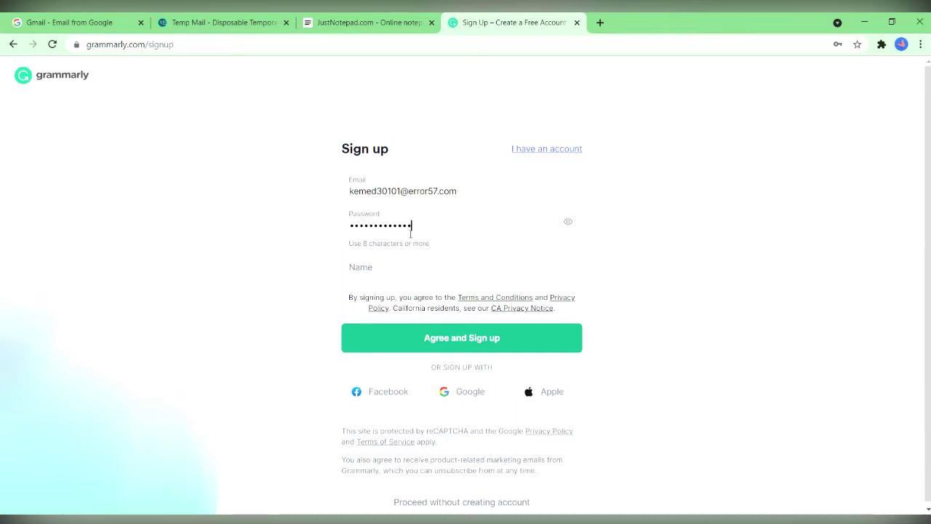
left_click(388, 275)
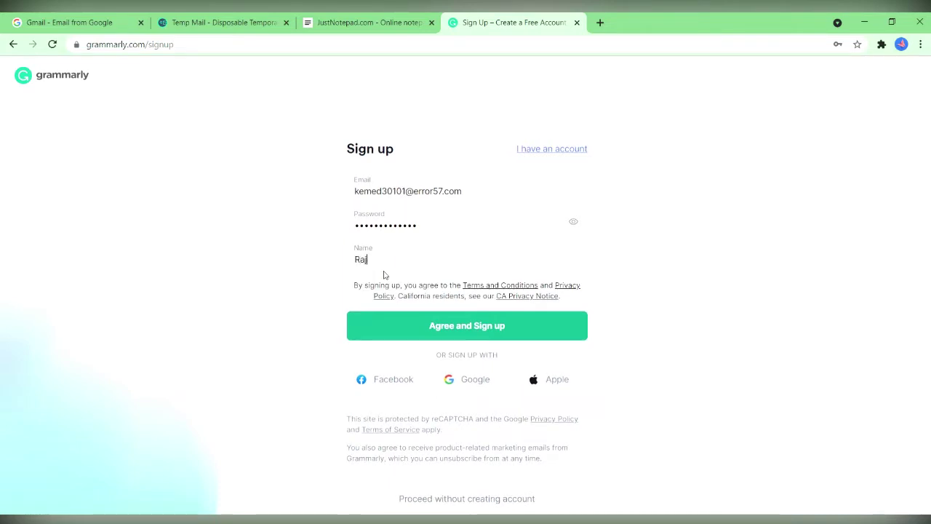
left_click(380, 326)
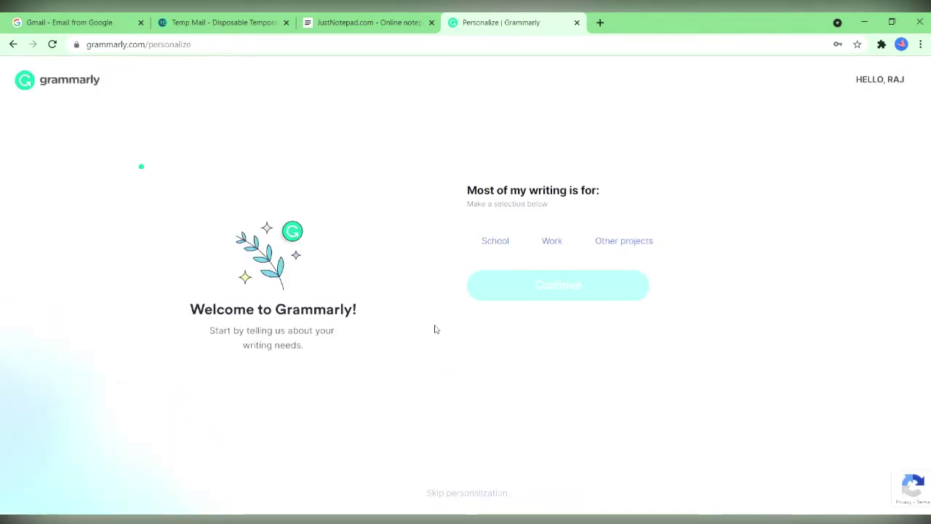
Personalize the account for Work, team type Customer support, company size Just me, and help with "Write emails or messages faster".
left_click(558, 251)
left_click(564, 285)
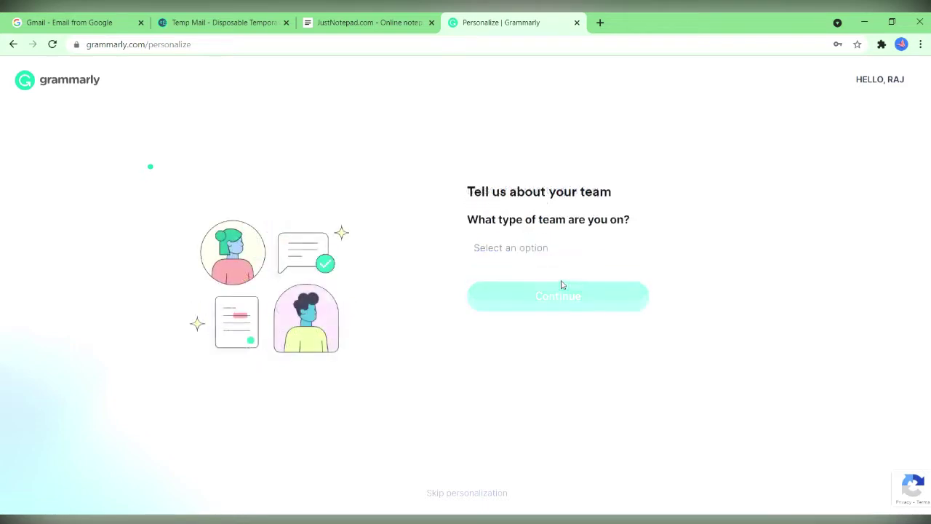
left_click(539, 254)
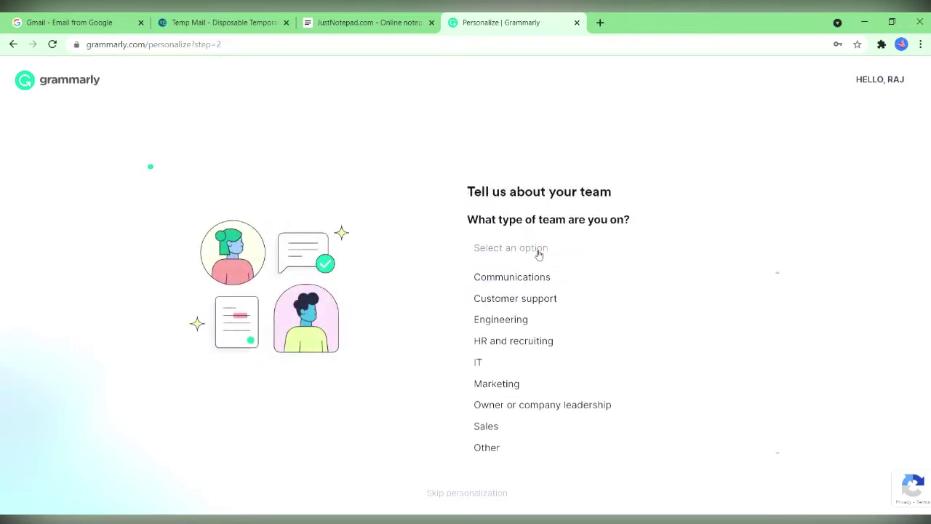
left_click(525, 300)
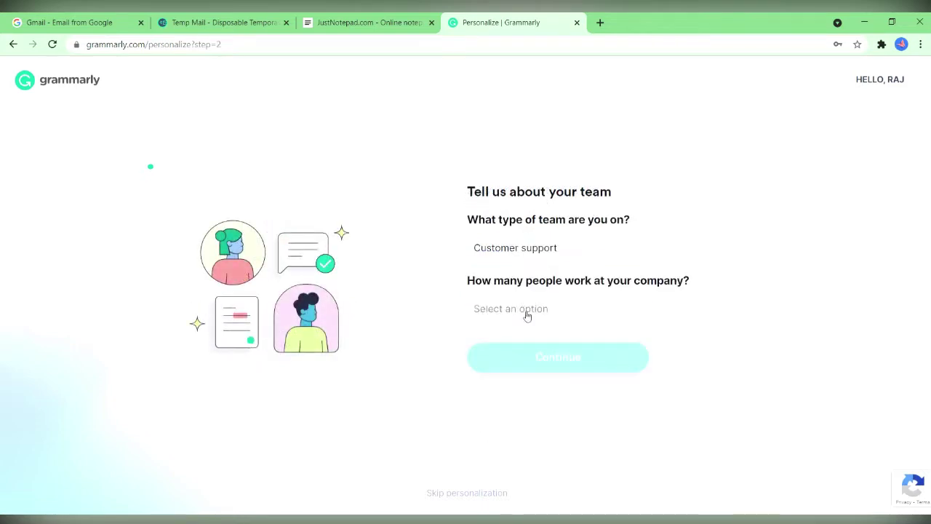
left_click(525, 311)
left_click(521, 340)
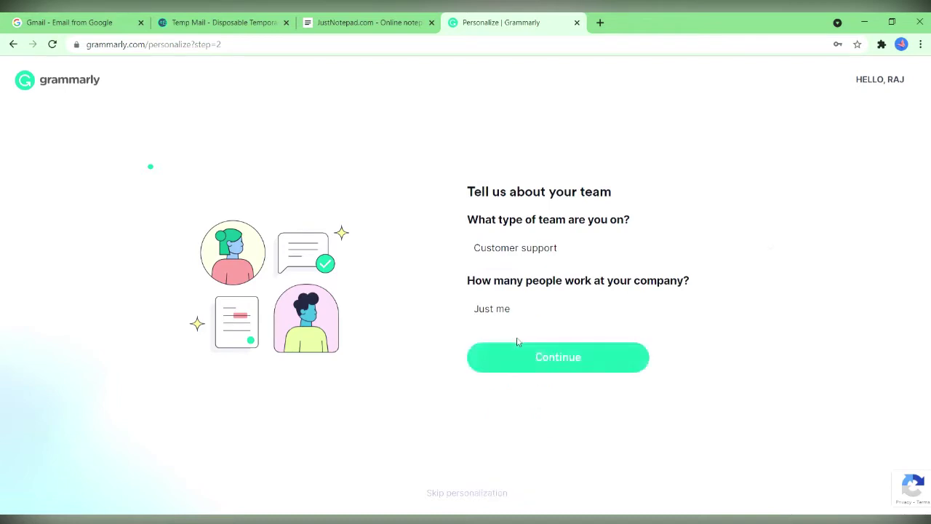
left_click(527, 359)
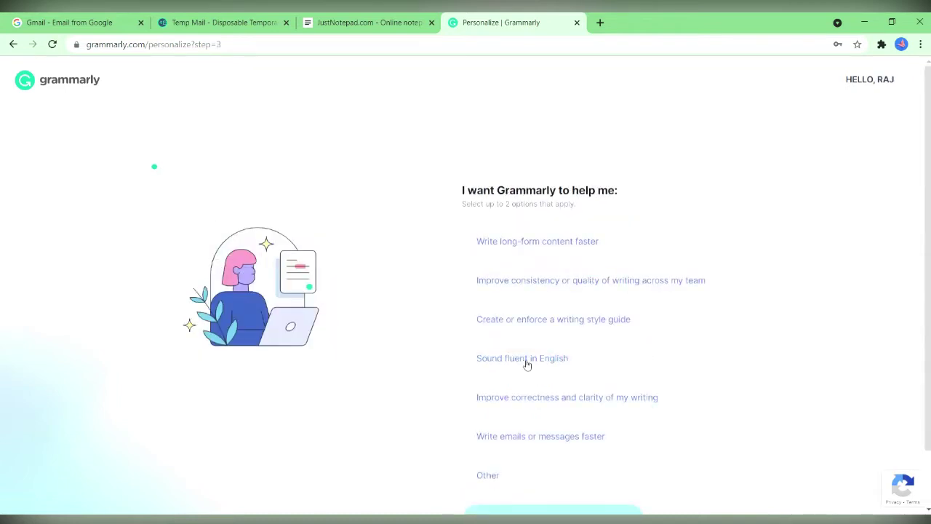
scroll(527, 364, "down", 1)
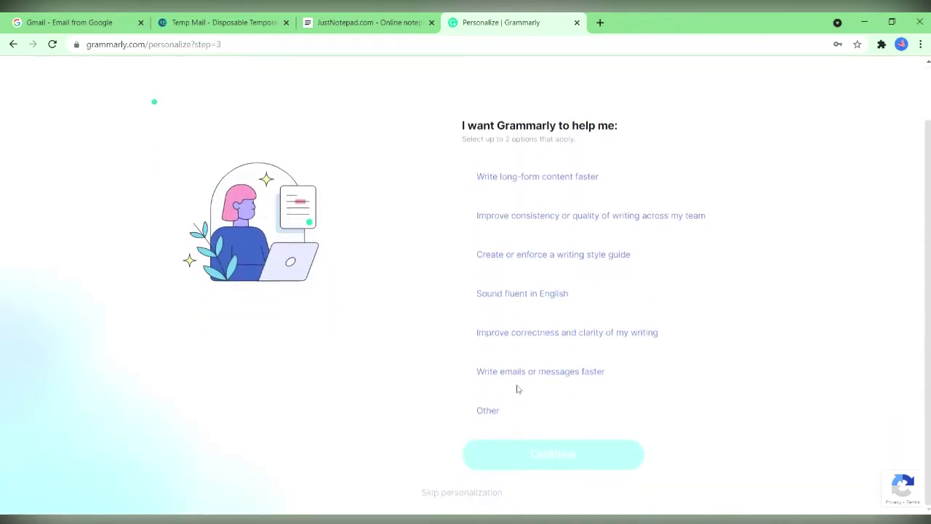
left_click(514, 374)
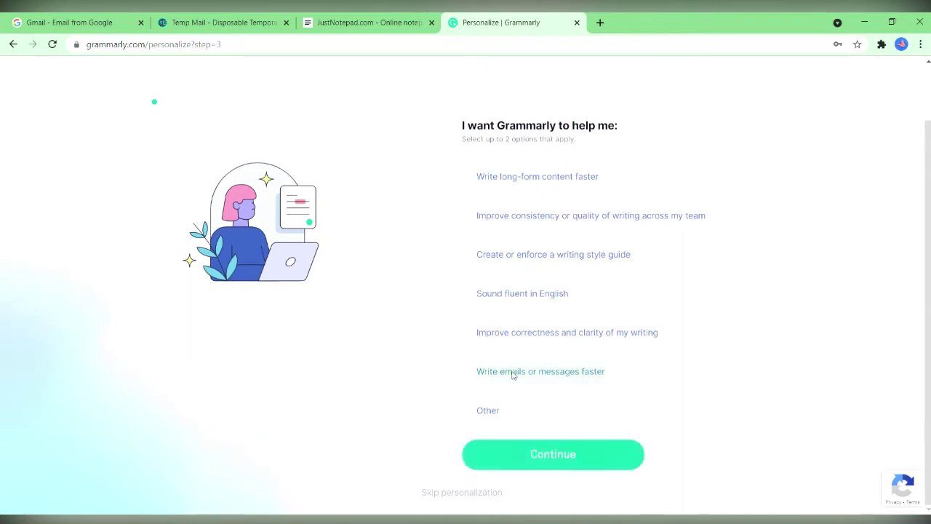
left_click(537, 457)
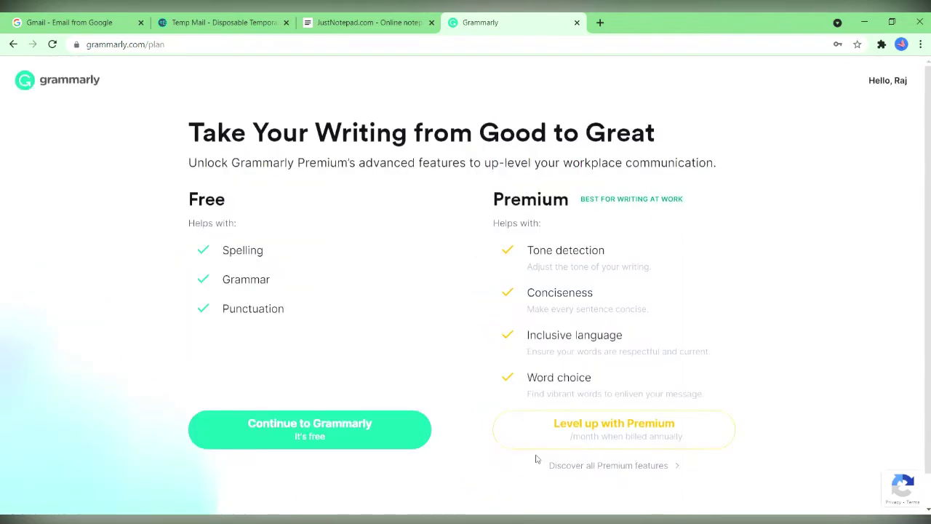
Continue to Grammarly on the free plan and skip the quick tour of the editor.
left_click(361, 432)
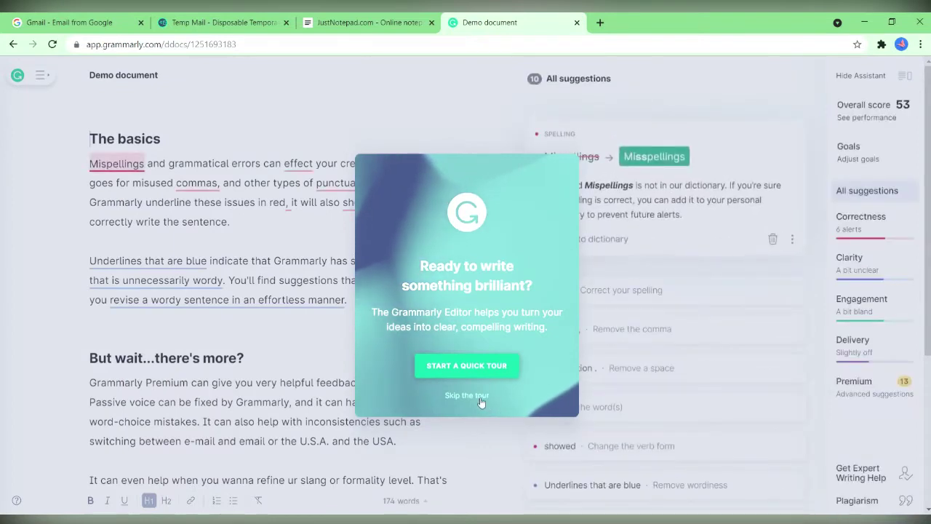
left_click(481, 400)
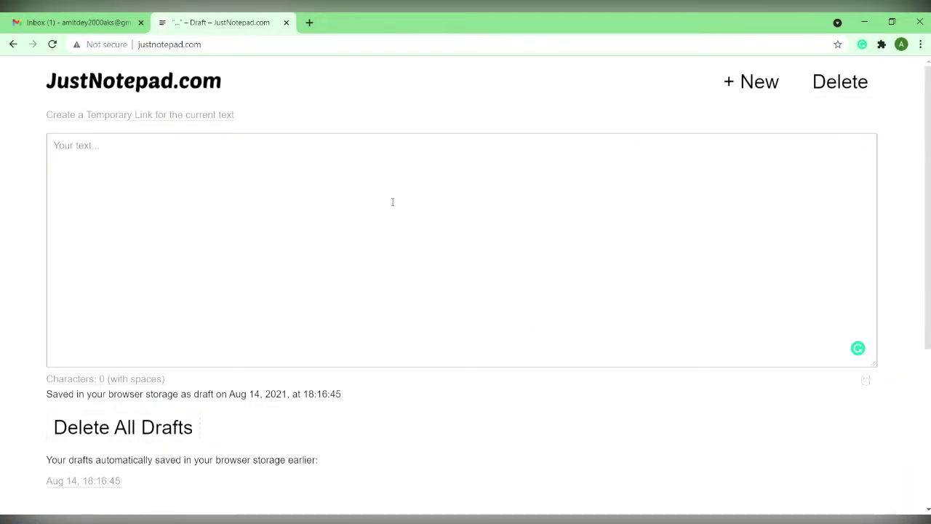
Write a faulty test sentence in the JustNotepad text area: "My name are" followed by a first name, with extra spaces before the name and period.
scroll(42, 137, "up", 5)
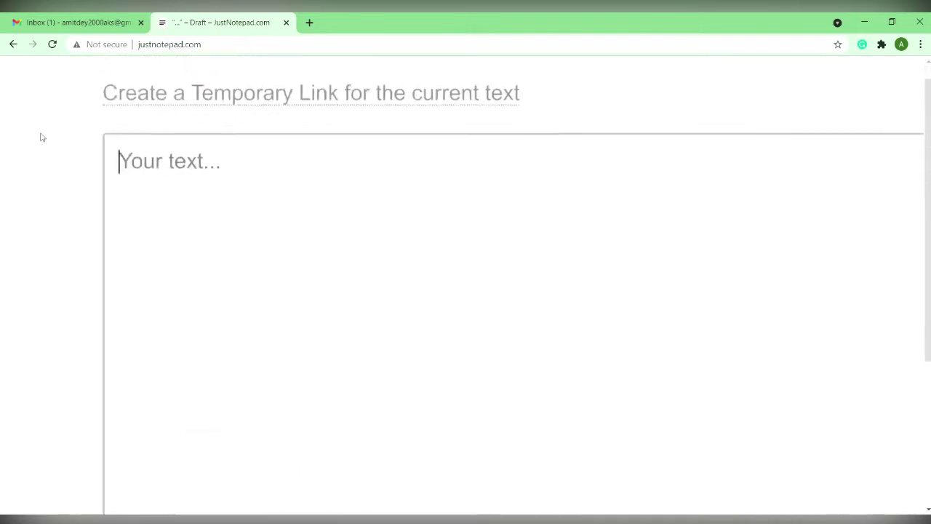
type("M")
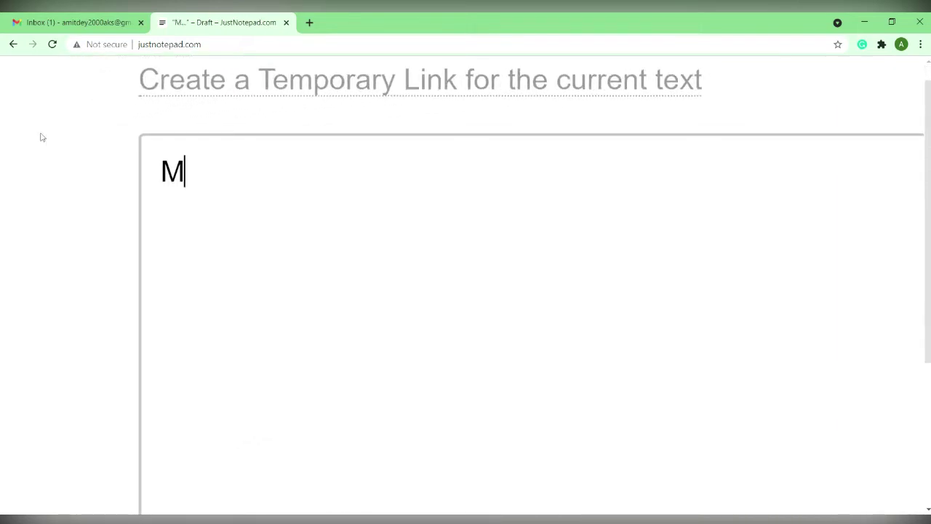
type("y name")
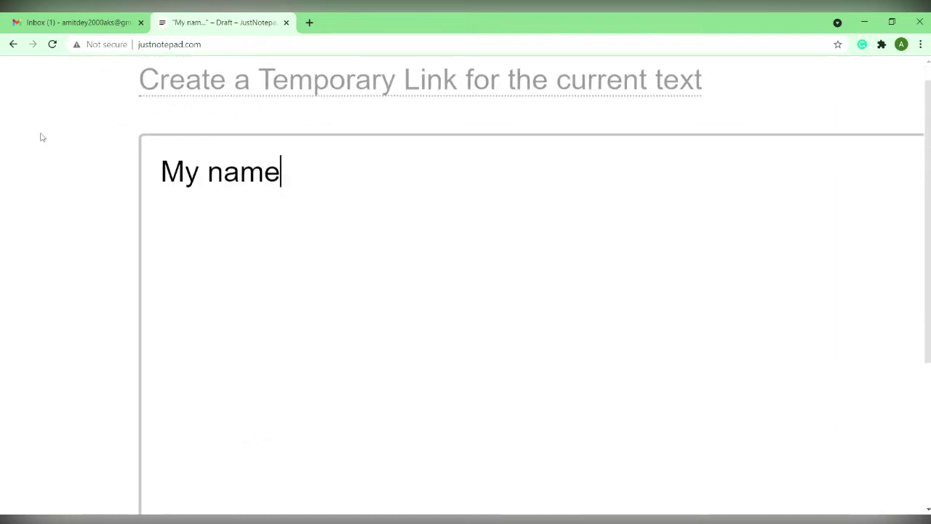
type(" are ")
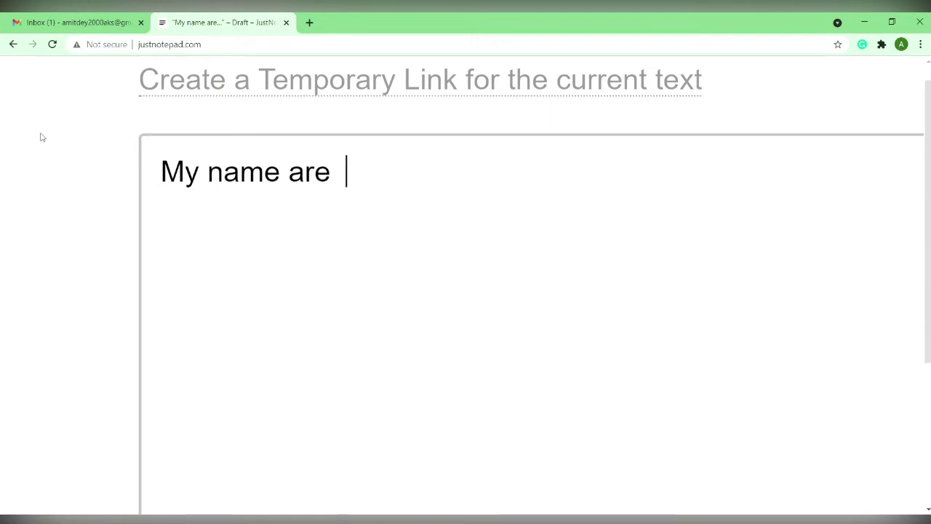
type(" ra")
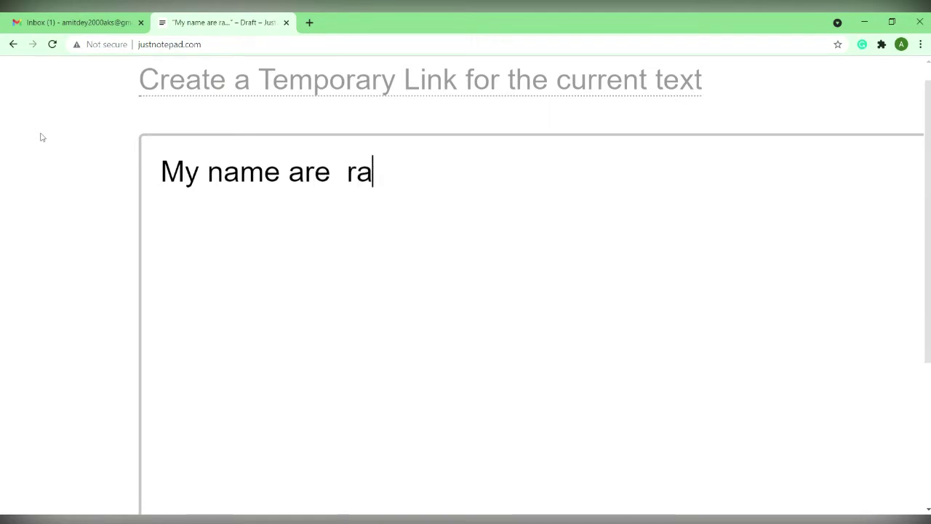
type("j   .")
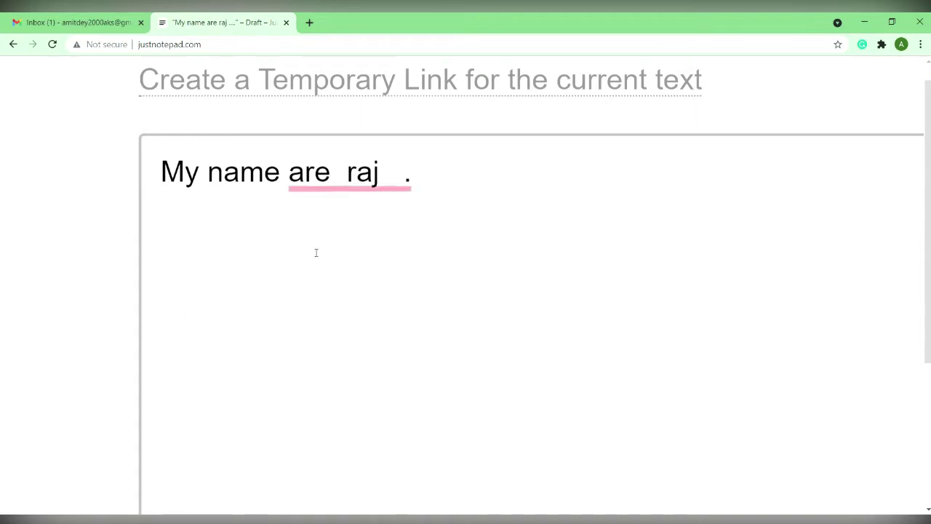
Apply Grammarly's suggestions to the sentence: remove the extra space before the name, replace "are" with "is", and remove the spaces before the period.
mouse_move(301, 175)
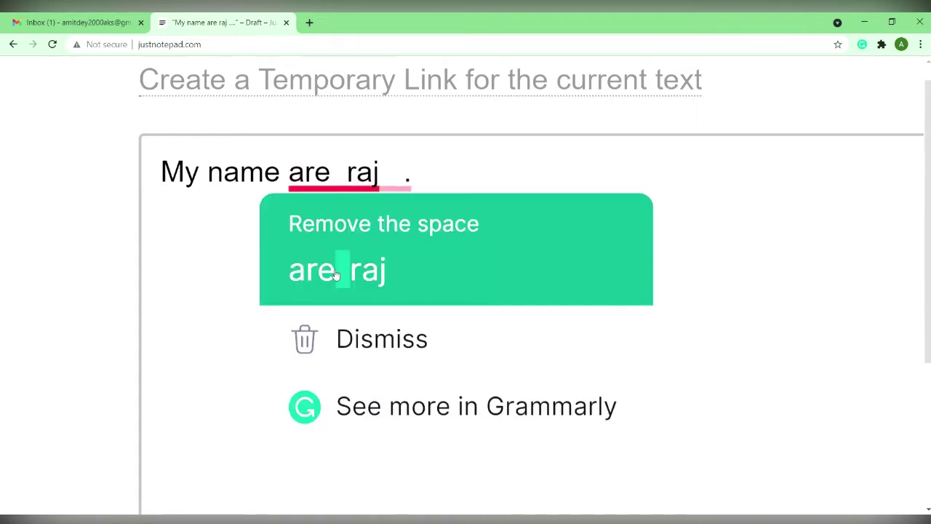
left_click(336, 274)
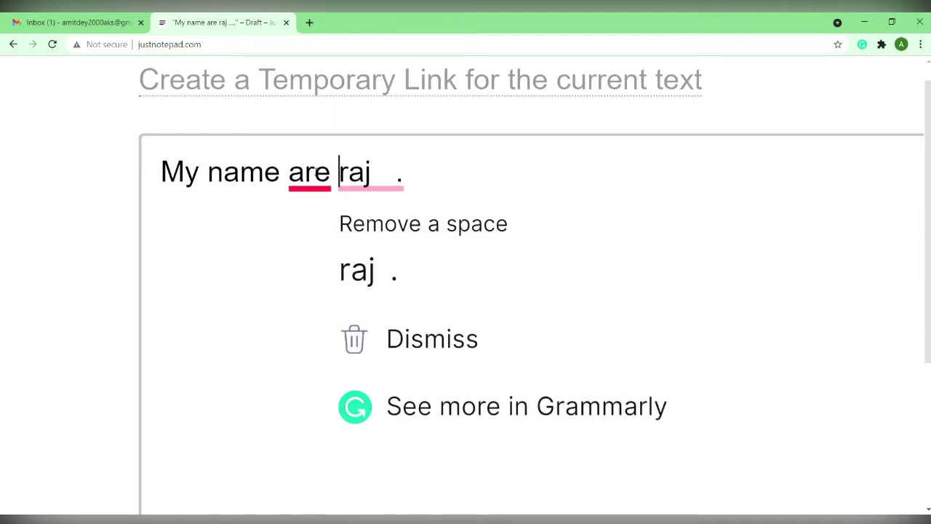
mouse_move(314, 171)
left_click(309, 272)
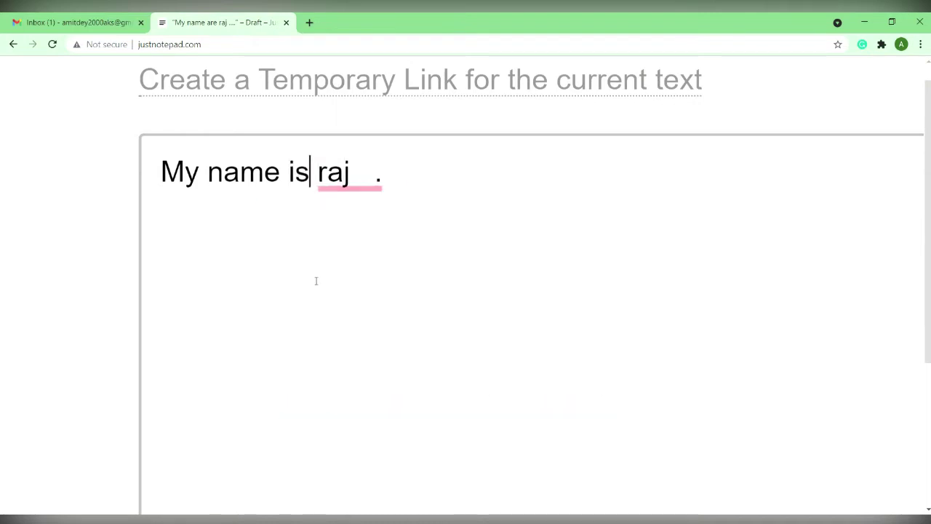
mouse_move(352, 182)
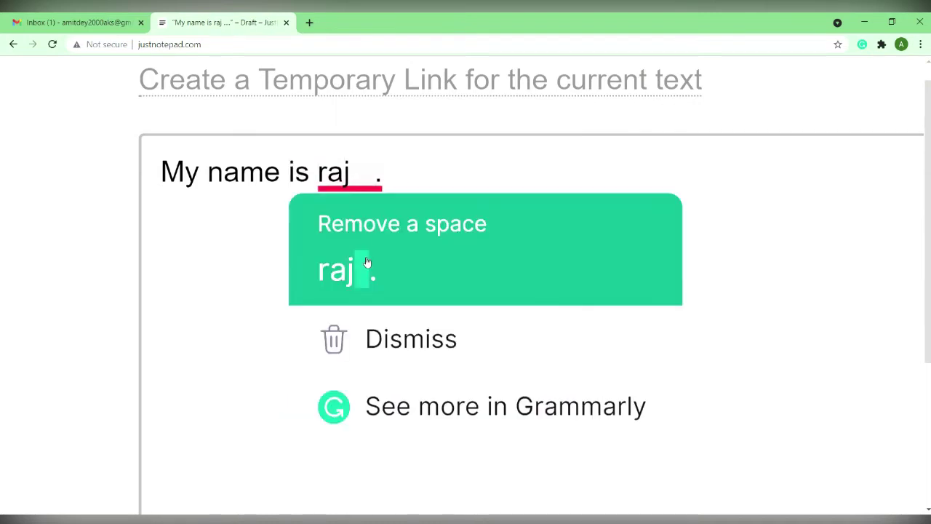
left_click(364, 263)
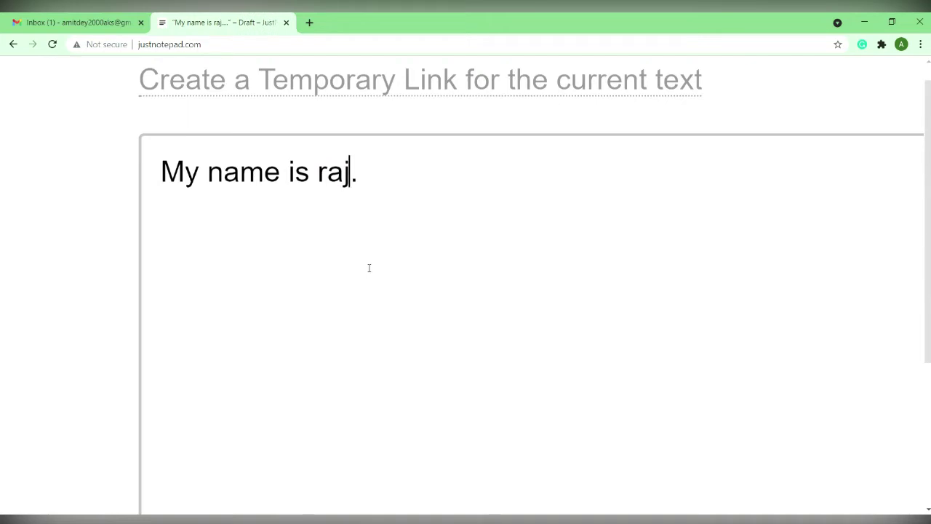
key("ctrl+minus")
key("ctrl+minus")
key("ctrl+minus")
key("ctrl+minus")
key("ctrl+minus")
key("ctrl+minus")
key("ctrl+minus")
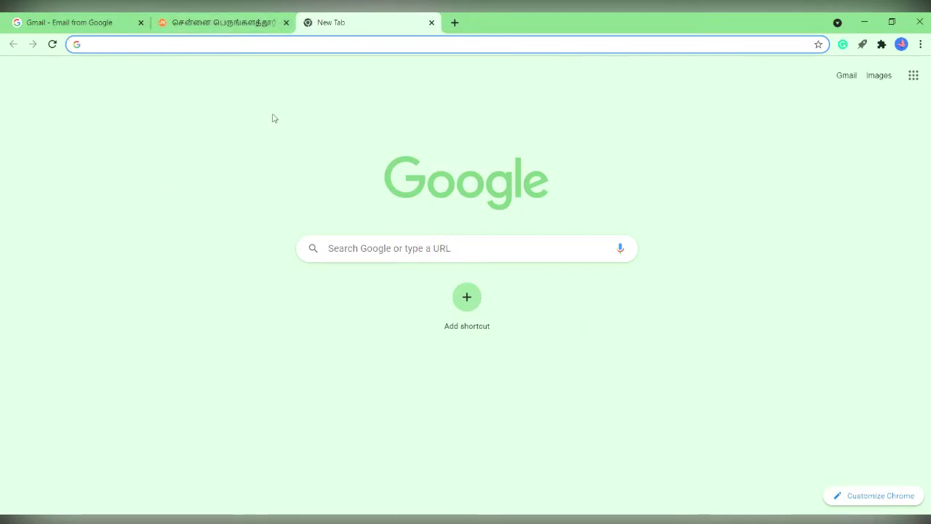
Search for "google translate extension", add Google Translate to Chrome from the Chrome Web Store, and close the store page.
left_click(359, 52)
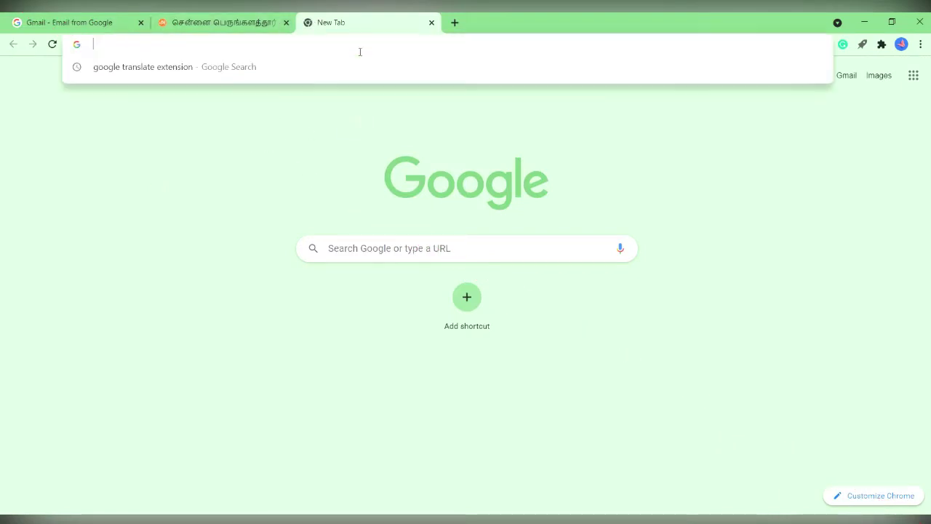
type("google t")
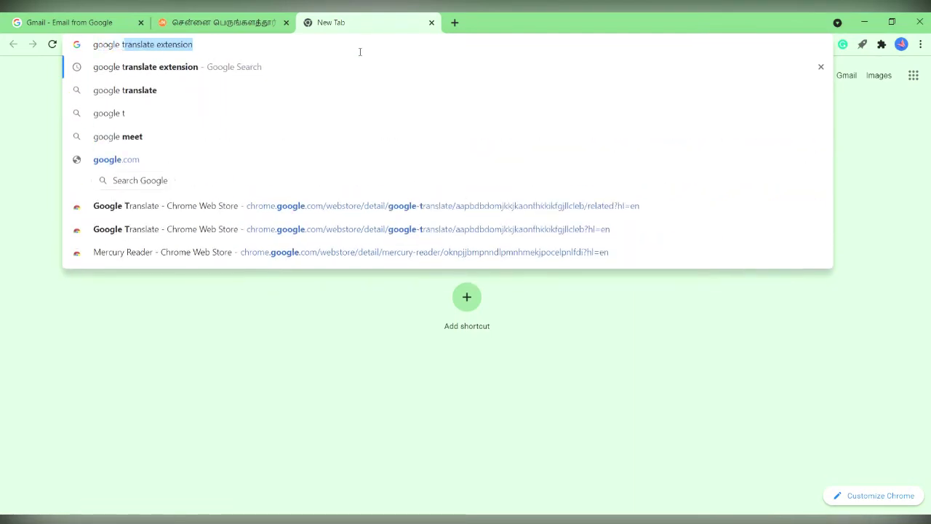
key("Return")
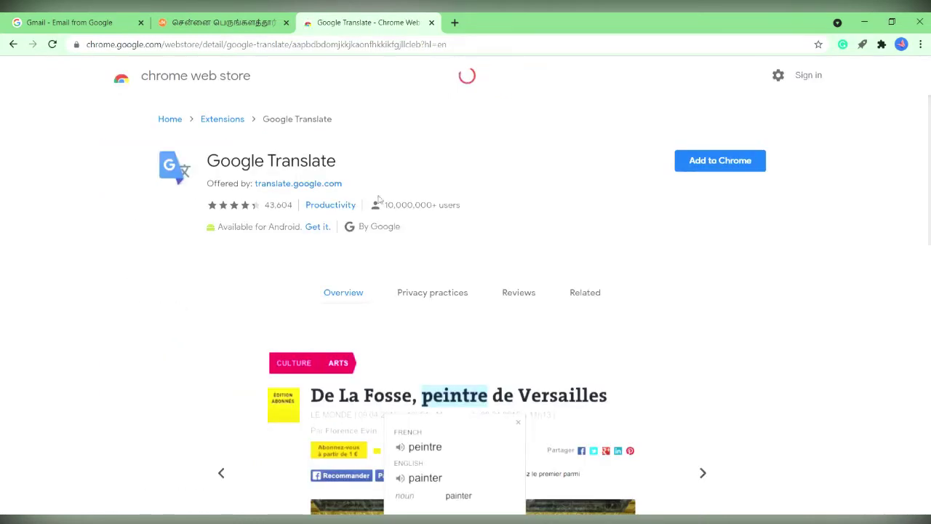
left_click(706, 176)
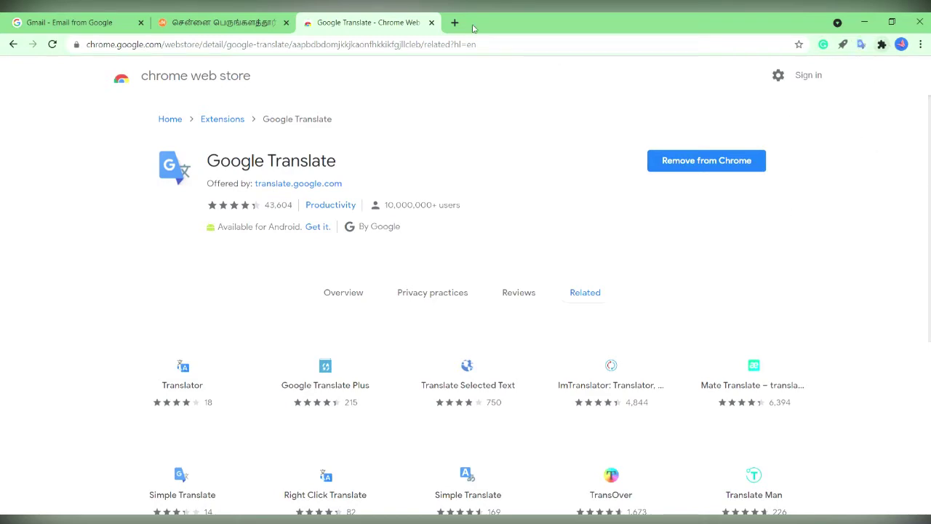
left_click(431, 23)
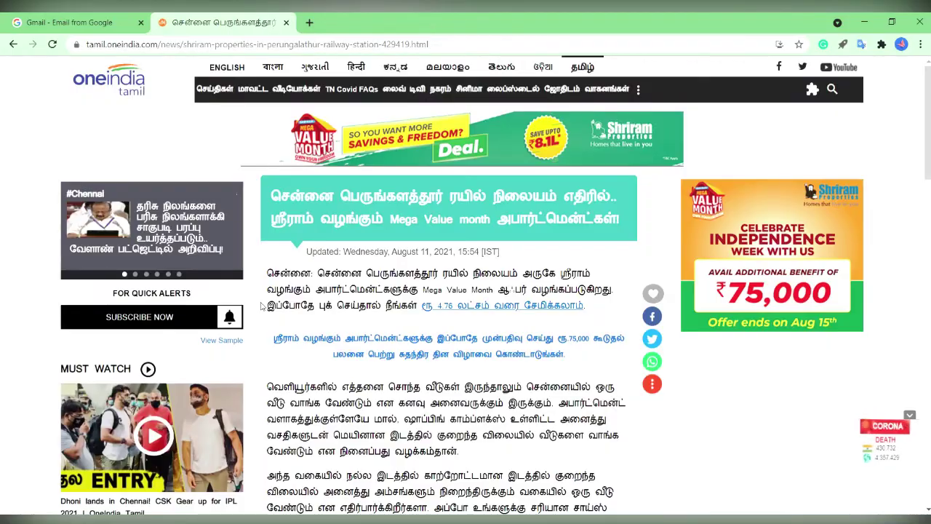
Translate the Tamil Oneindia article into English with the Google Translate extension and look through the whole translated article.
scroll(261, 306, "down", 5)
scroll(262, 306, "down", 15)
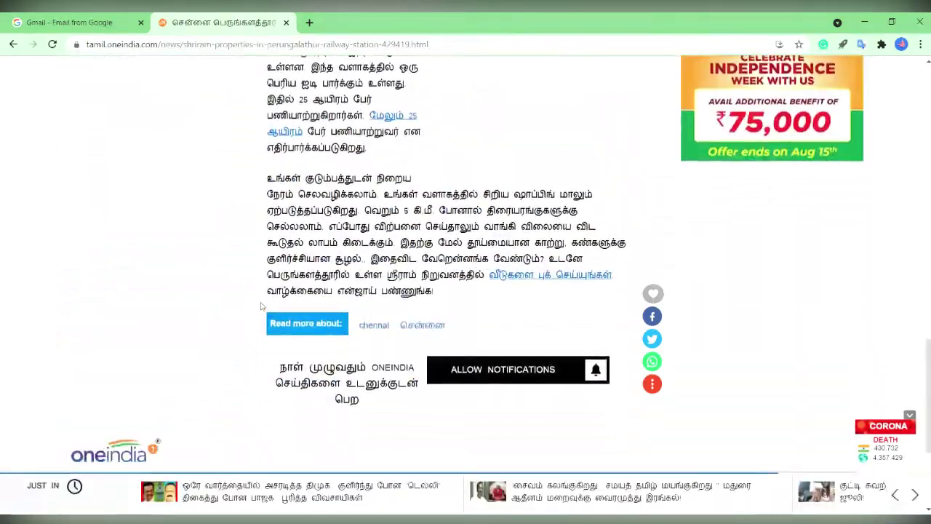
scroll(262, 307, "up", 3)
scroll(262, 306, "up", 15)
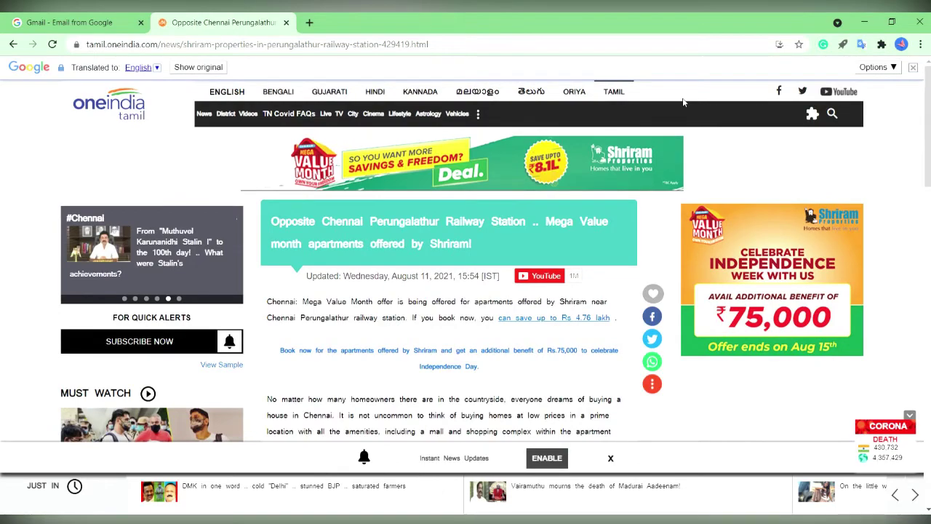
scroll(449, 344, "down", 5)
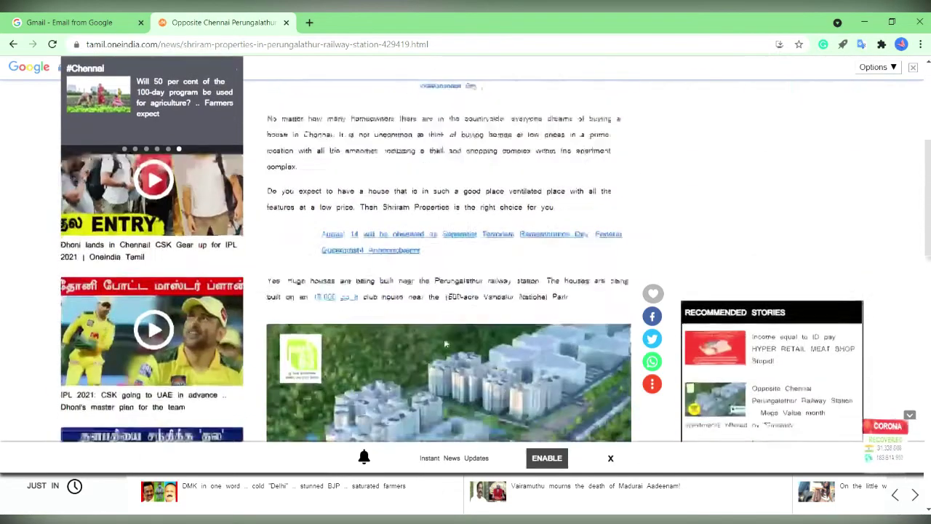
scroll(449, 345, "down", 7)
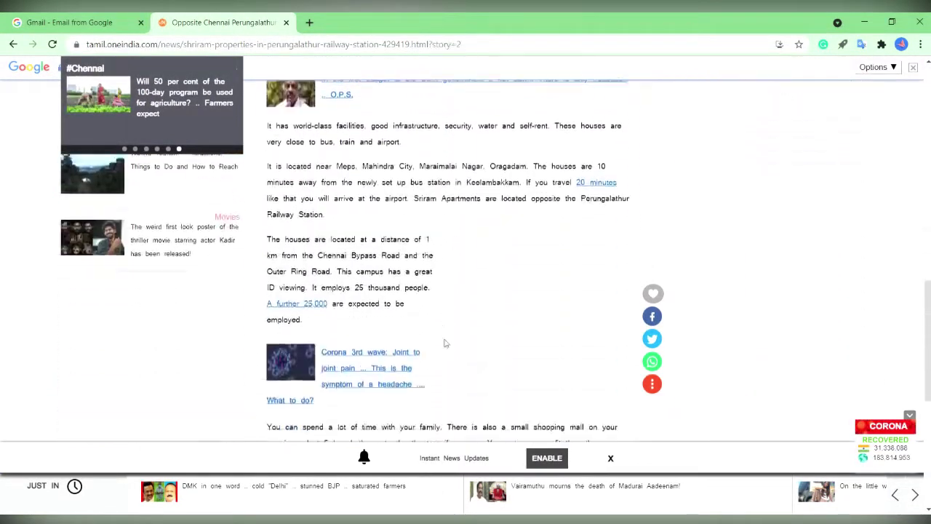
scroll(448, 344, "down", 4)
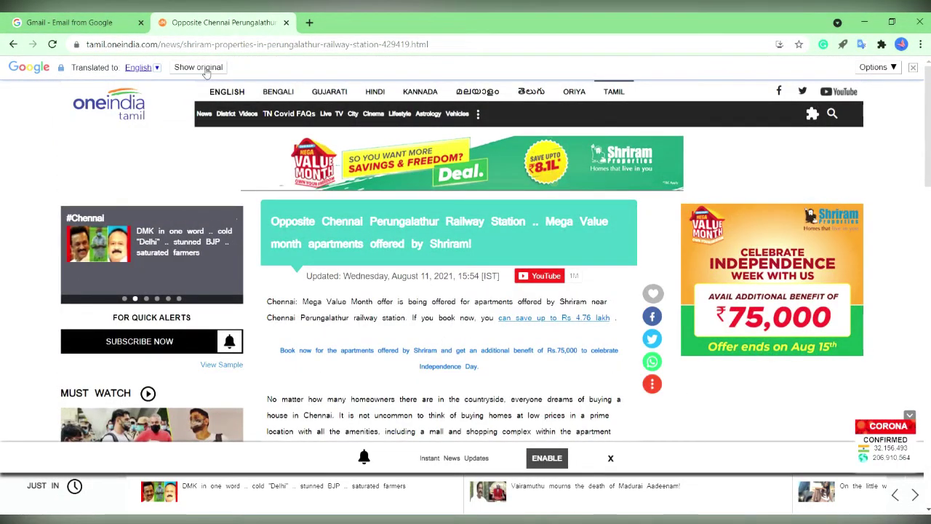
Show the Oneindia article in its original Tamil, and translate it into English again.
left_click(205, 71)
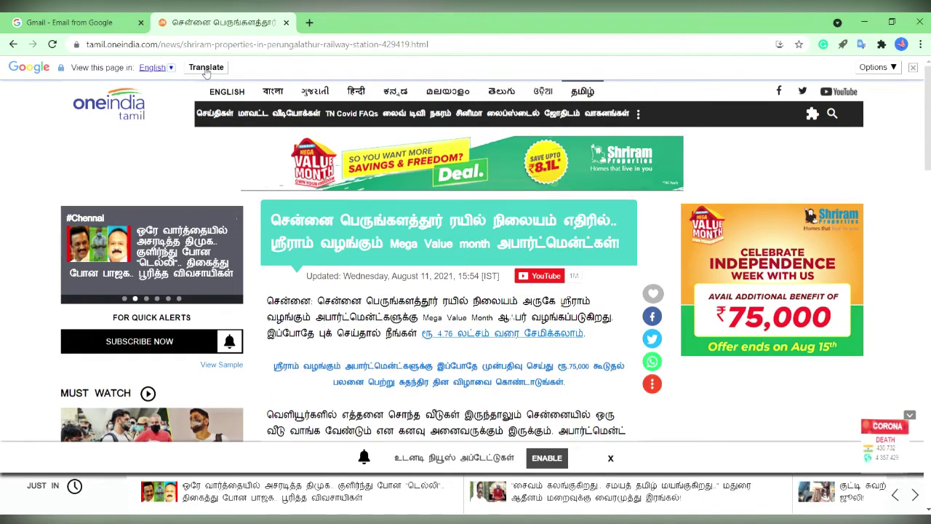
left_click(221, 67)
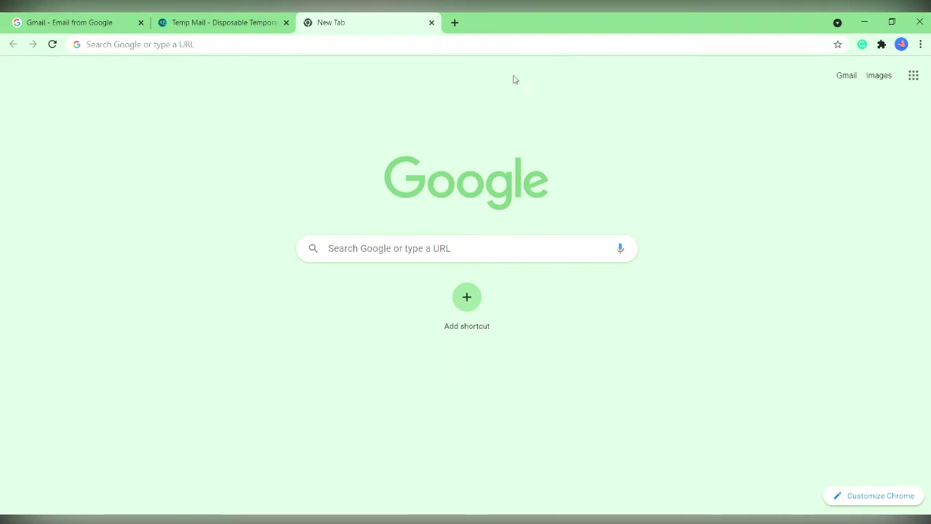
Search for "mercury reader extension" and open the Mercury Reader page in the Chrome Web Store.
left_click(472, 48)
type("me")
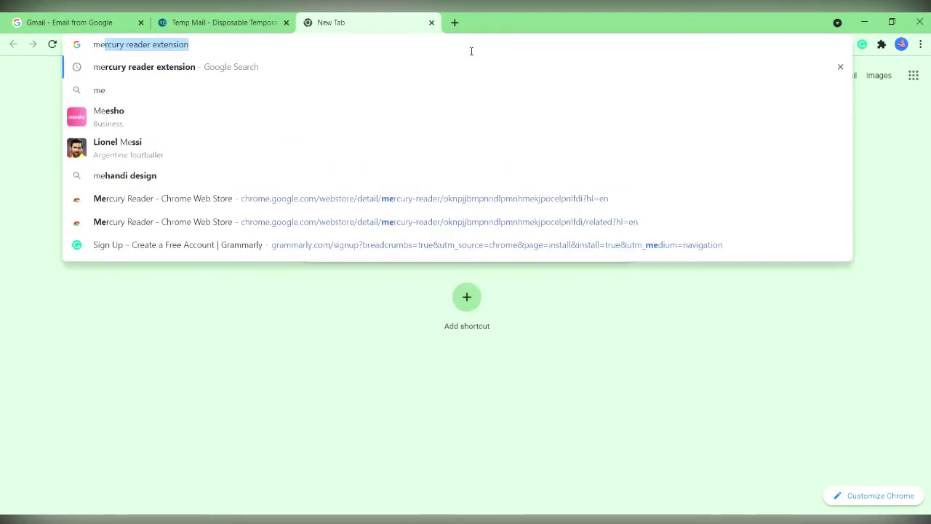
type("rcury")
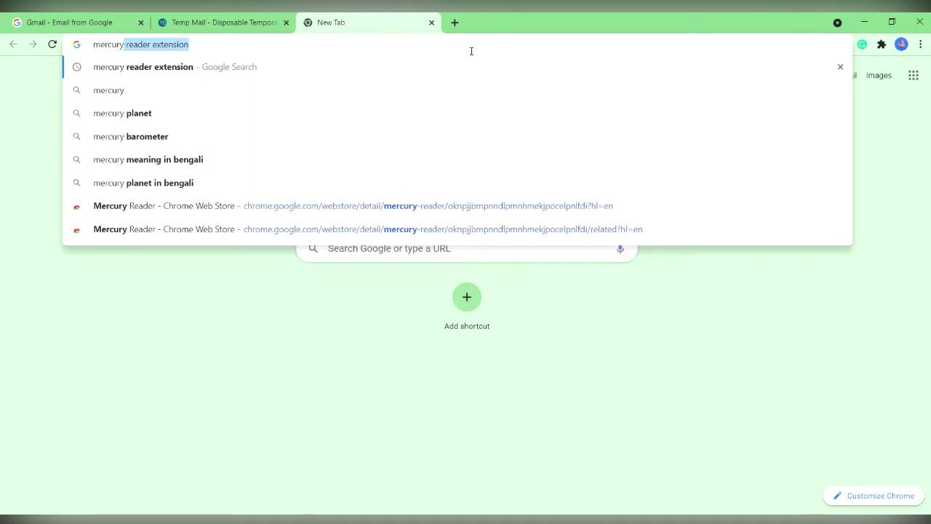
key("Return")
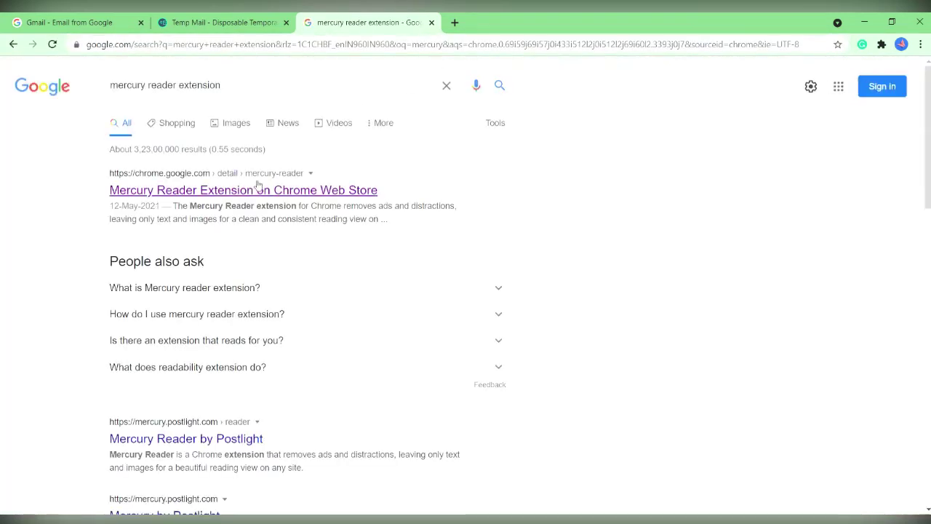
left_click(256, 189)
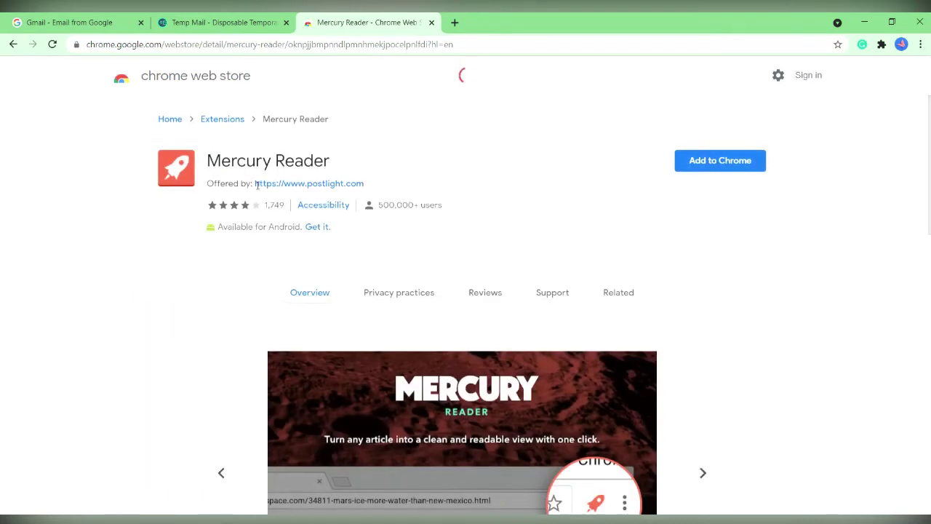
Add Mercury Reader to Chrome and pin it beside the address bar from a new tab.
left_click(713, 164)
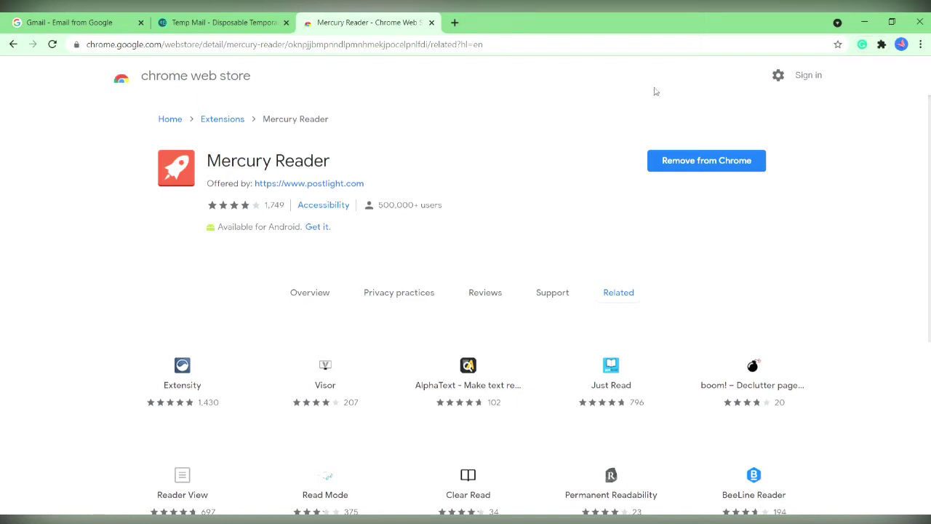
left_click(454, 24)
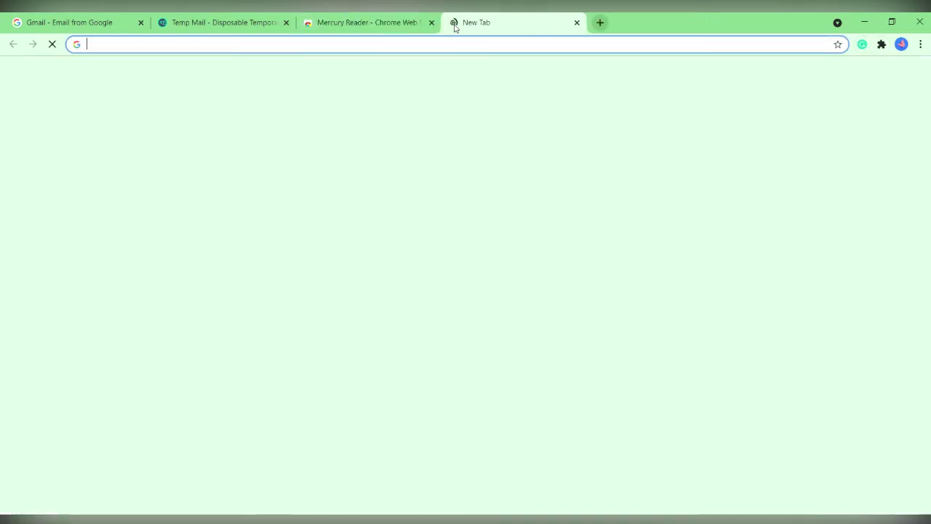
left_click(882, 45)
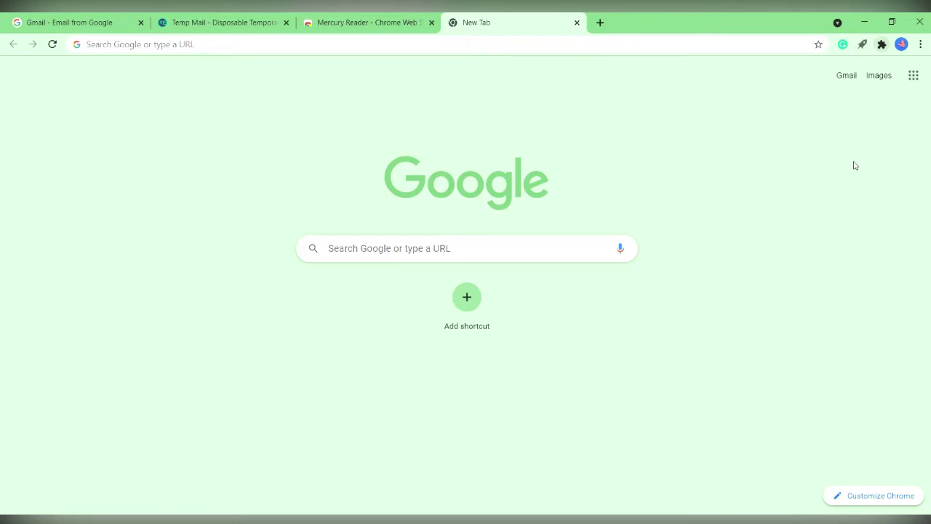
Search for "news today" and open the Hindustan Times India News story about the Rajya Sabha chairperson viewing footage from August 11.
left_click(481, 43)
type("news")
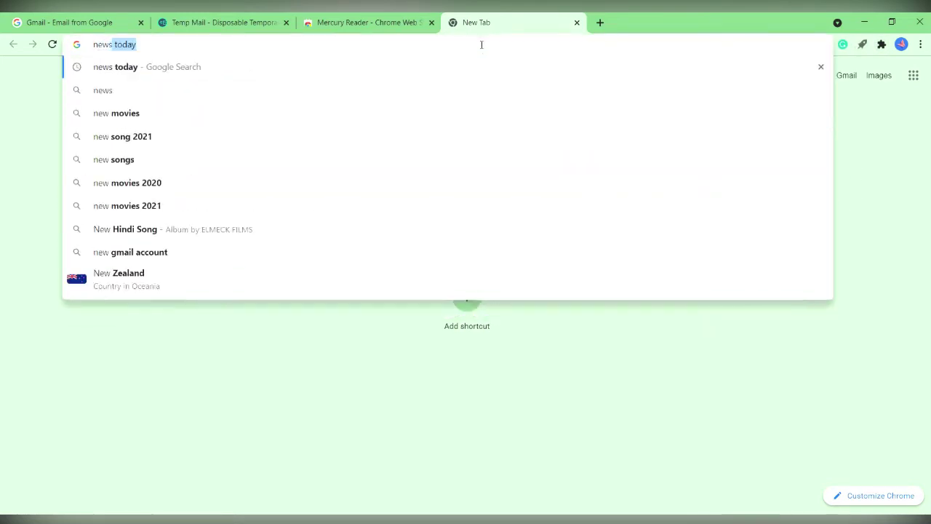
key("Return")
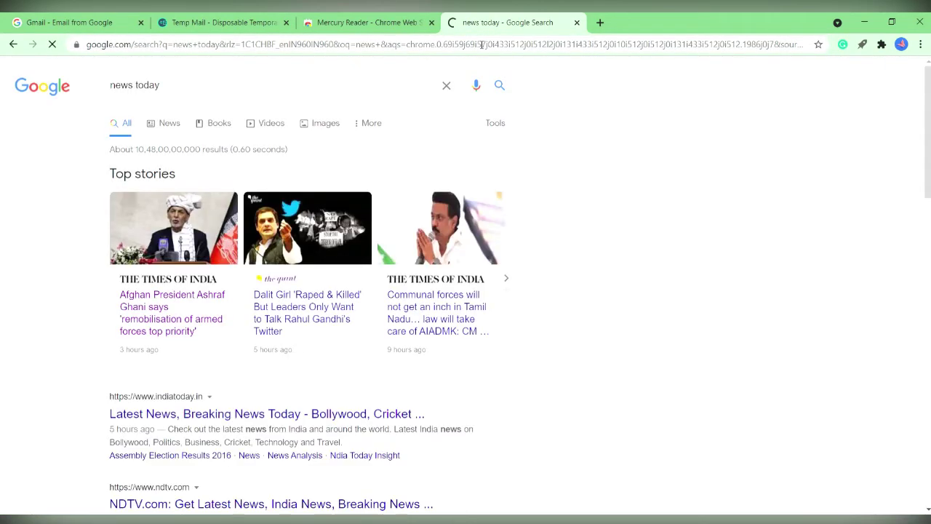
scroll(313, 351, "down", 5)
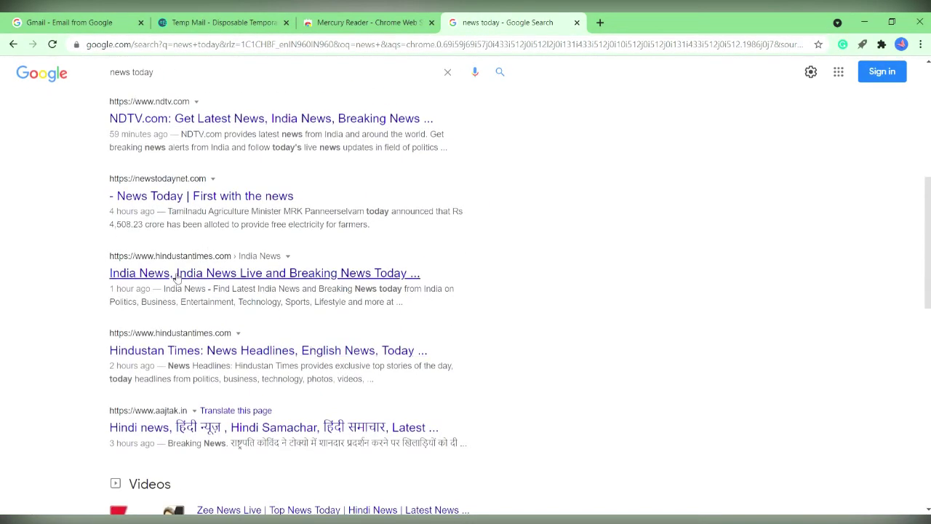
scroll(176, 277, "down", 5)
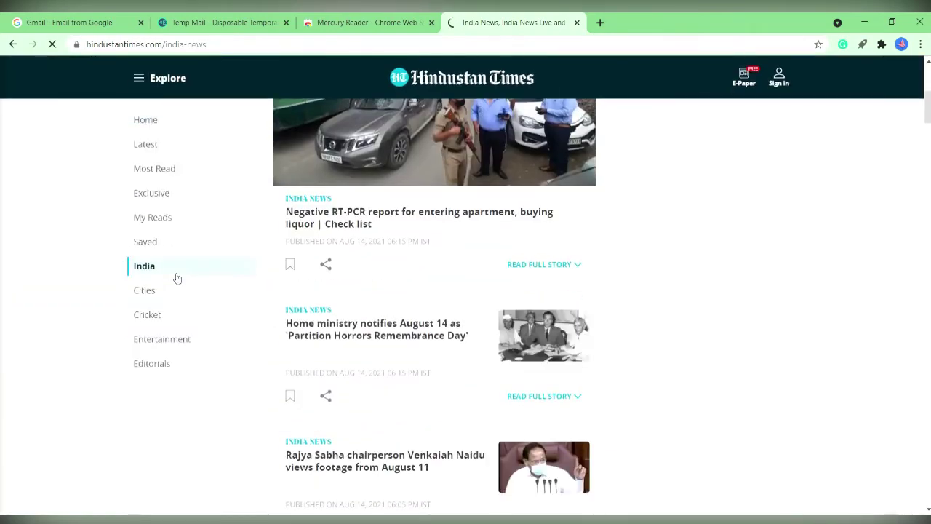
left_click(379, 180)
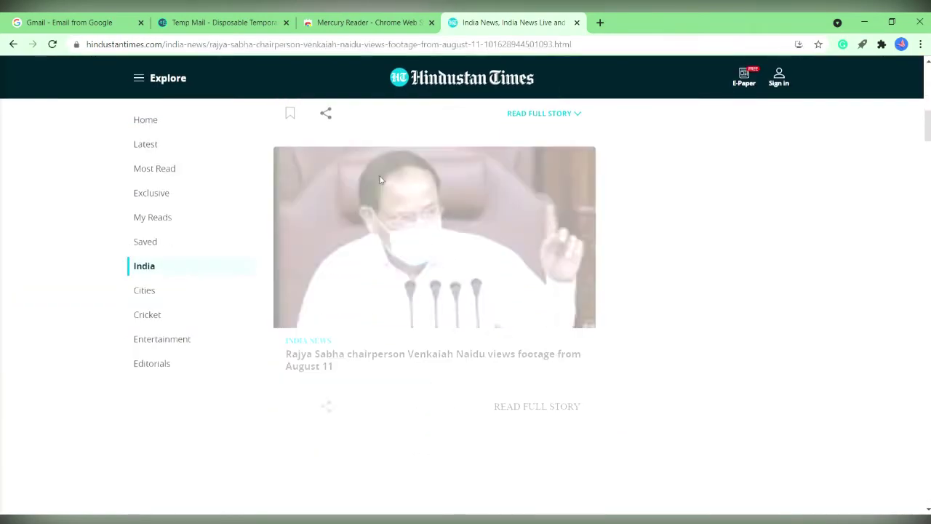
Look through the Hindustan Times story, turn on Mercury Reader's clean reading view for the page, and start using the extension.
scroll(379, 179, "down", 6)
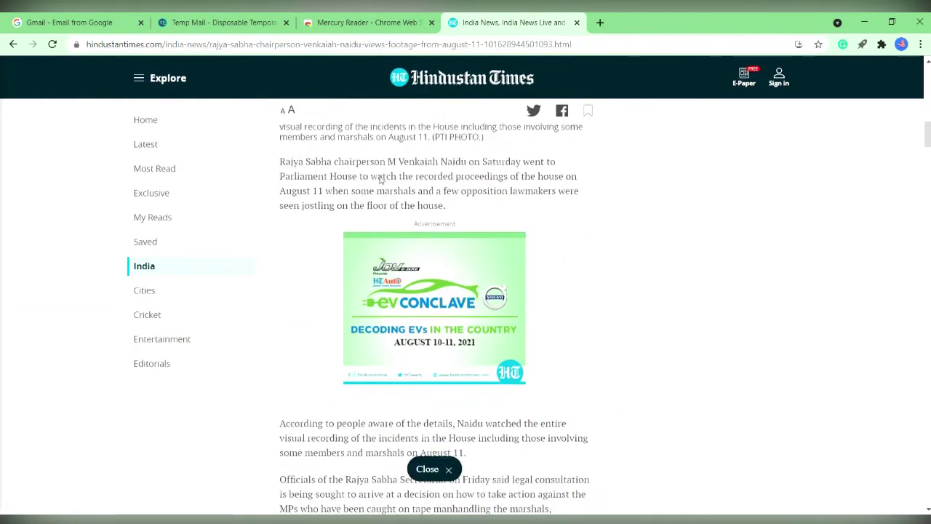
scroll(380, 180, "down", 9)
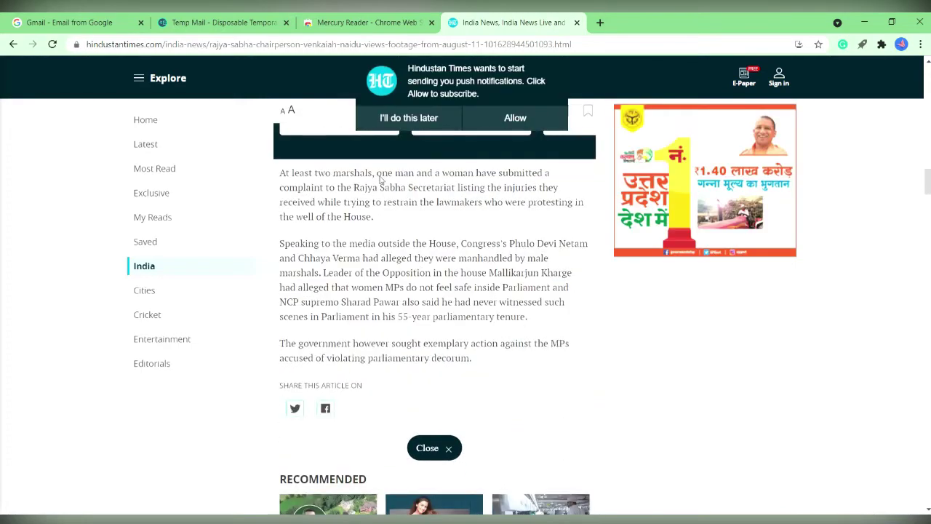
scroll(380, 179, "up", 7)
scroll(379, 180, "up", 10)
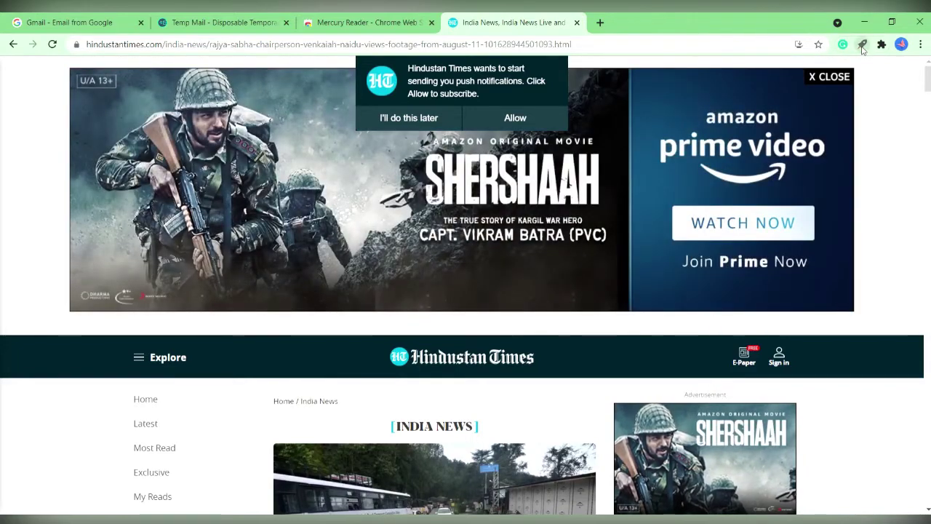
left_click(862, 45)
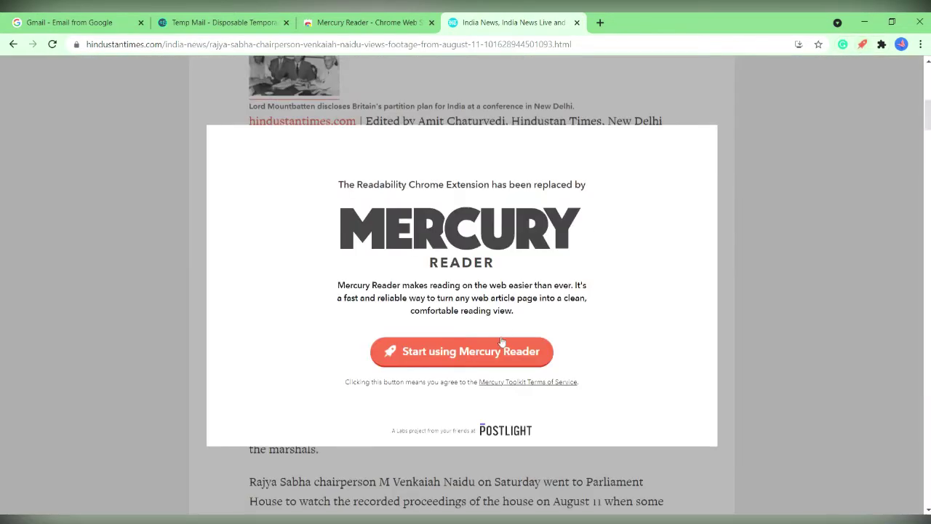
left_click(482, 353)
scroll(481, 363, "up", 7)
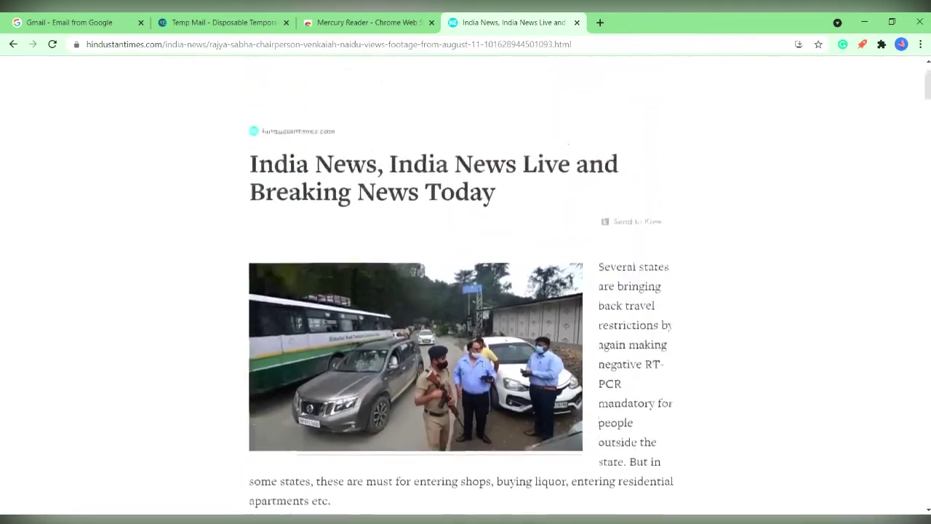
Read through the Hindustan Times India News stories in Mercury Reader's clean view.
scroll(481, 363, "down", 14)
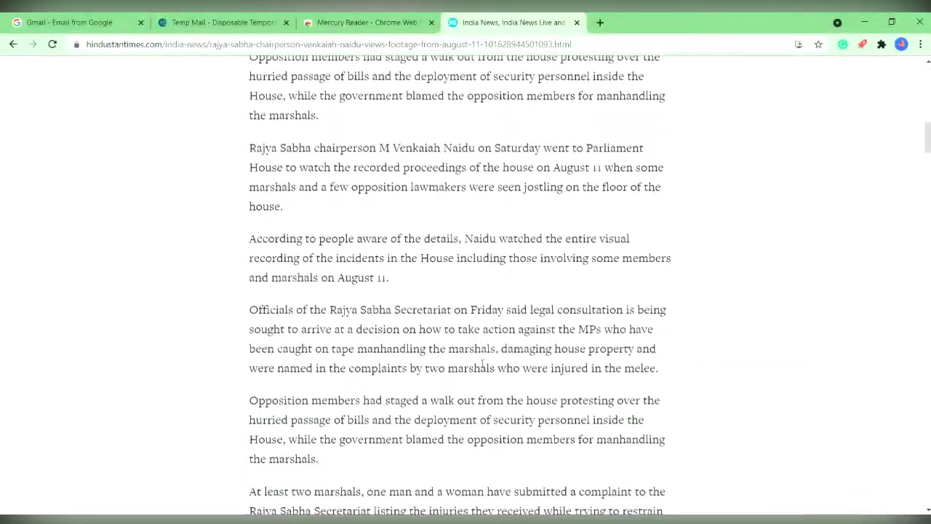
scroll(481, 362, "down", 15)
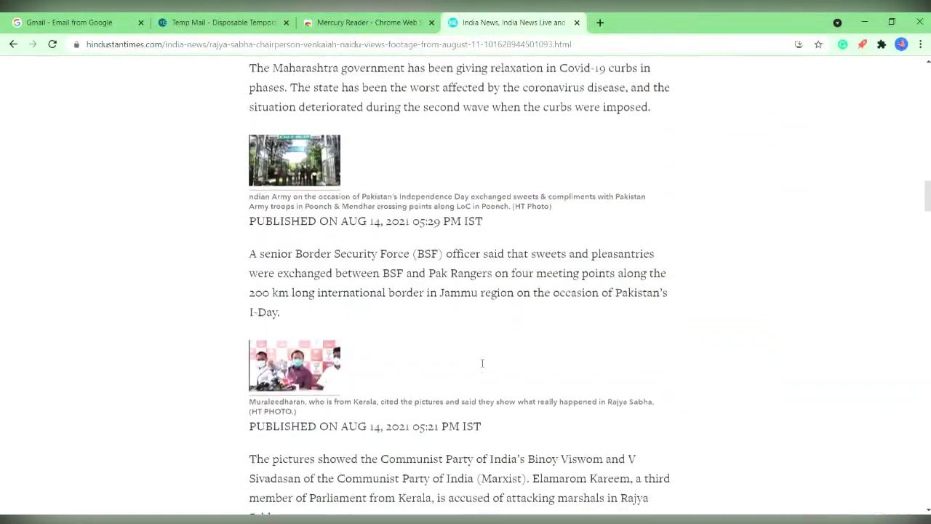
scroll(481, 362, "down", 15)
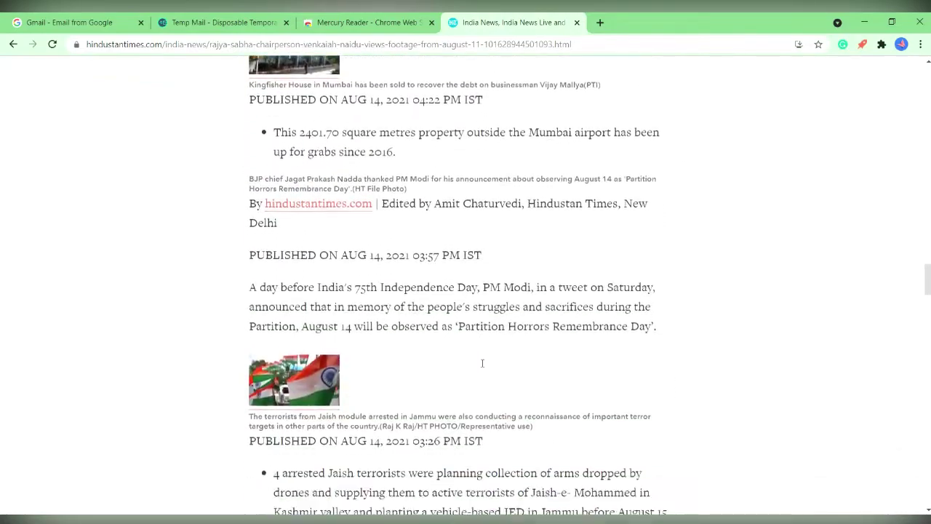
scroll(482, 362, "down", 15)
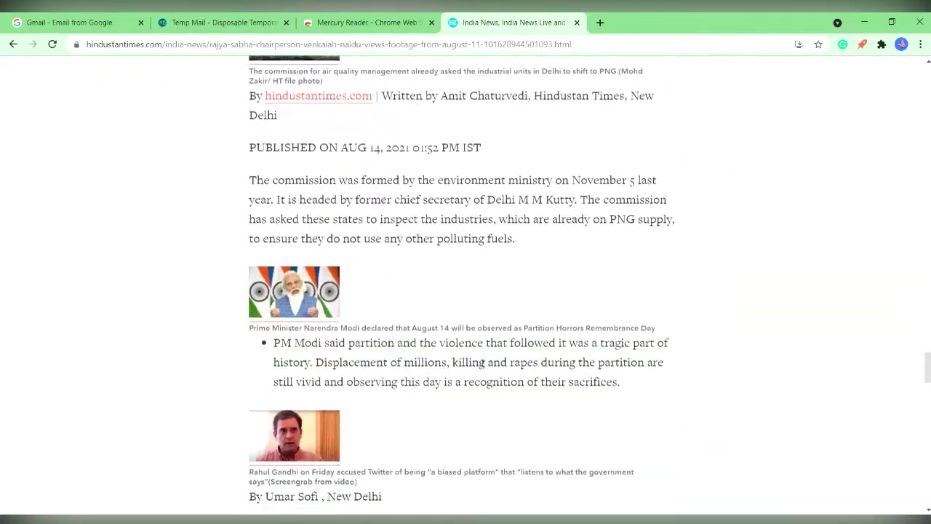
scroll(481, 362, "down", 10)
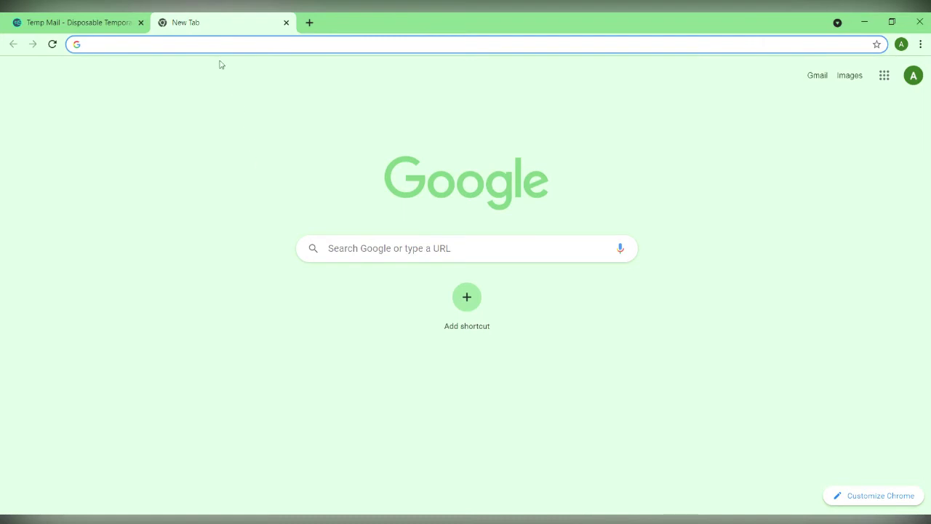
Find the Social Blade extension in the Chrome Web Store and add it to Chrome.
type("s")
key("Return")
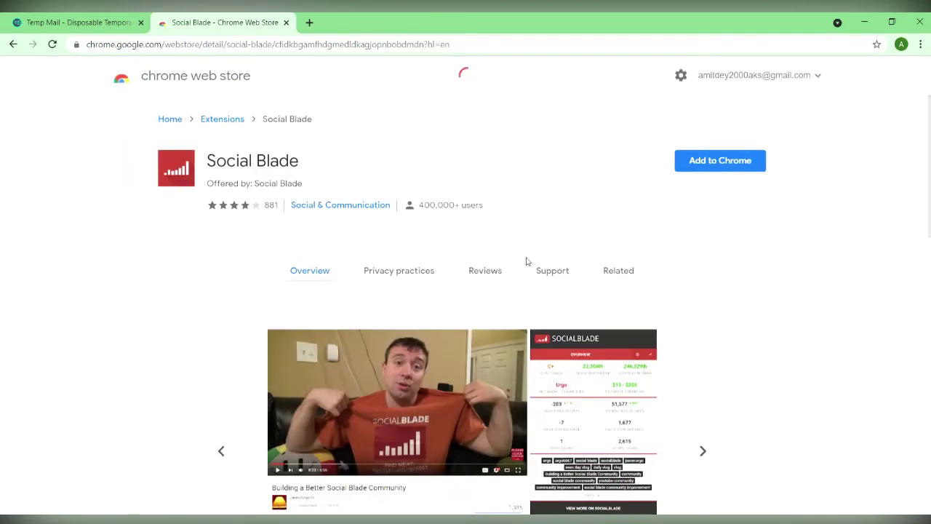
left_click(752, 167)
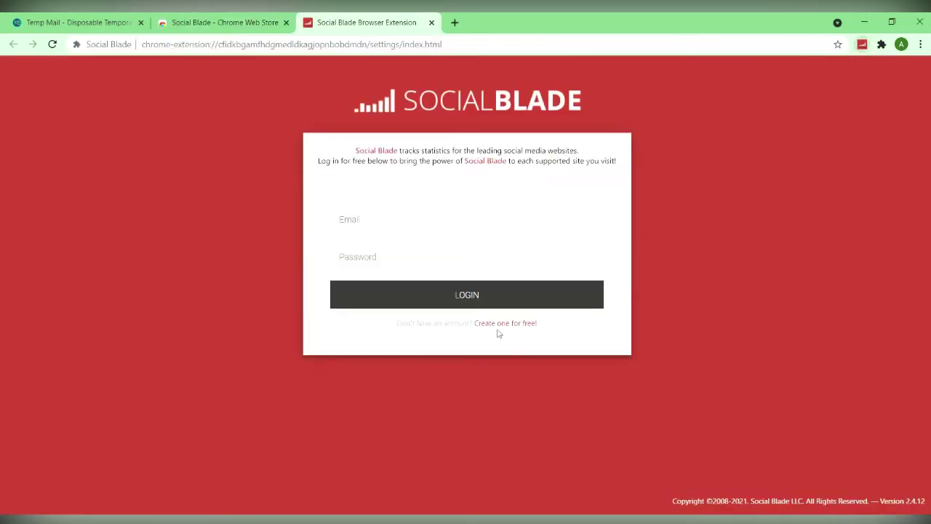
Create a free Social Blade account with a name, the copied temporary e-mail address, and a password entered and confirmed.
left_click(503, 323)
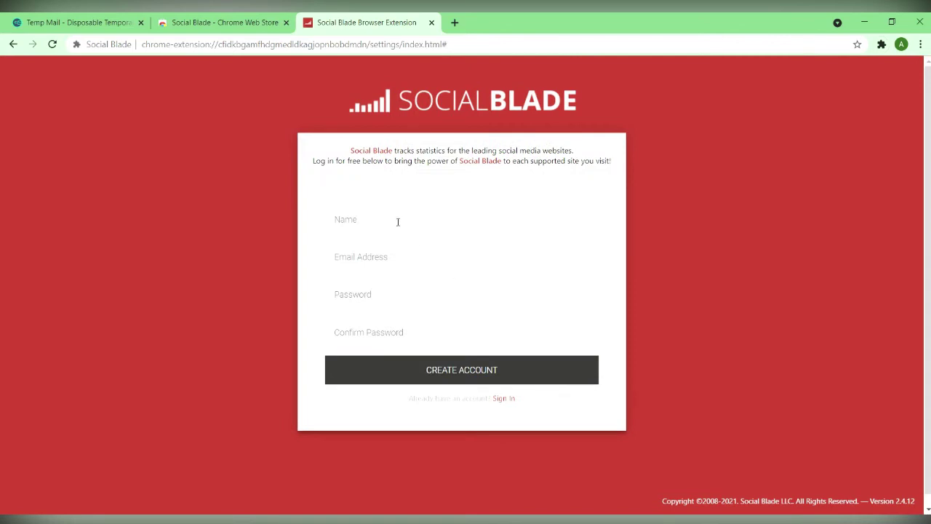
type("Raj")
left_click(362, 258)
key("ctrl+v")
left_click(360, 308)
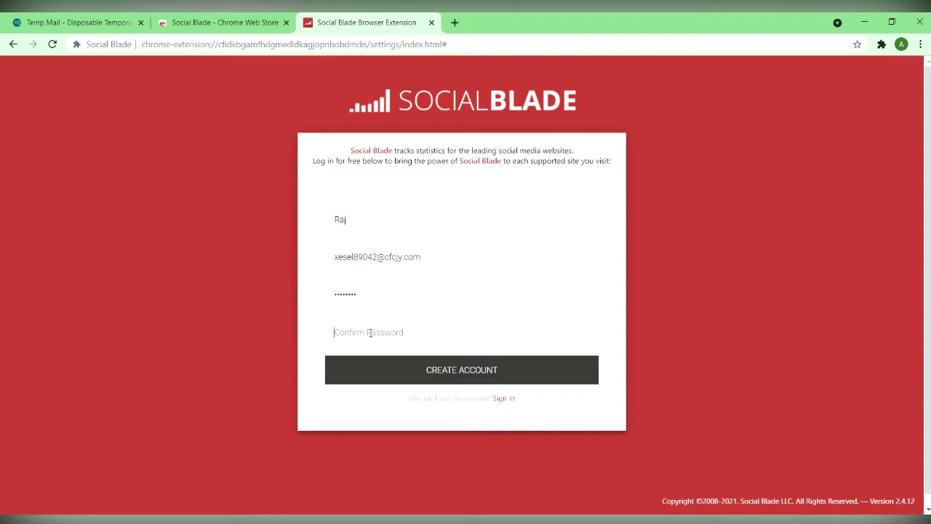
left_click(370, 333)
type("••")
left_click(449, 362)
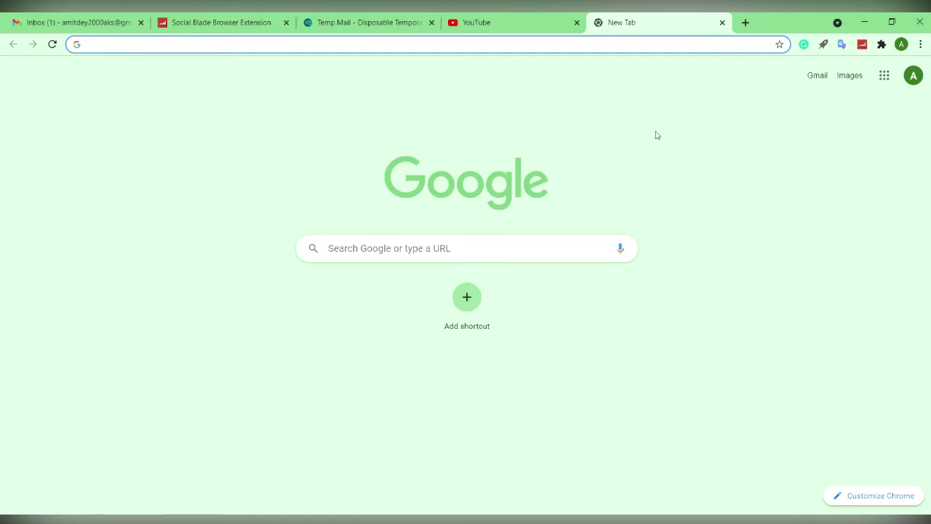
Open the live Blues vs Greens T20 match on YouTube with its Social Blade statistics and pause the playback.
left_click(510, 22)
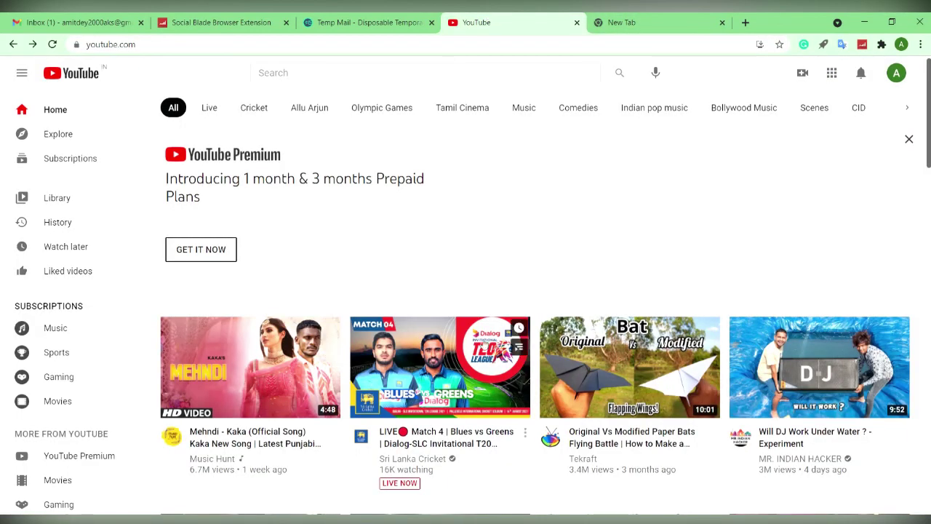
left_click(422, 366)
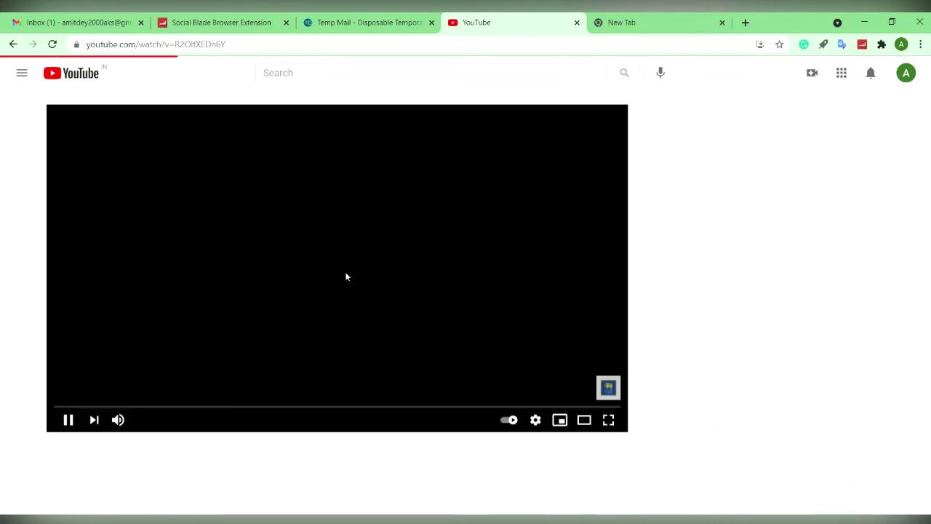
left_click(347, 276)
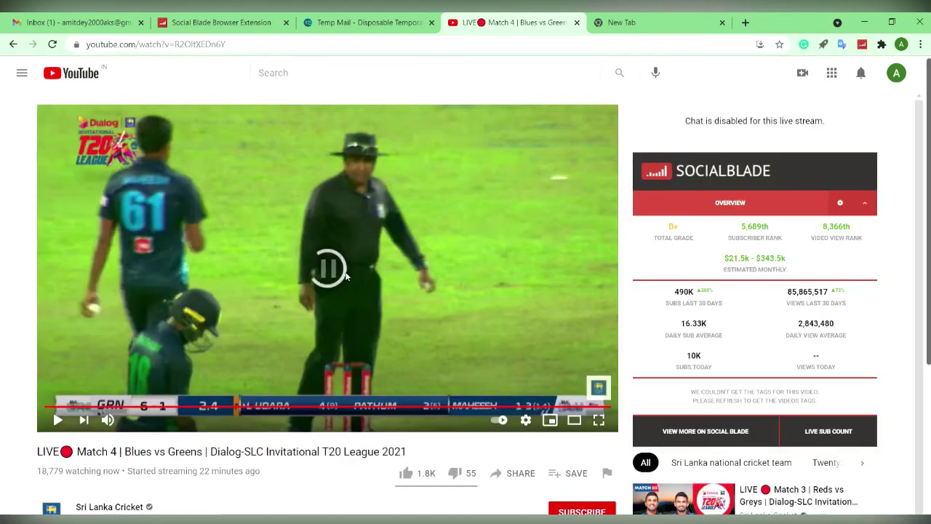
left_click(344, 272)
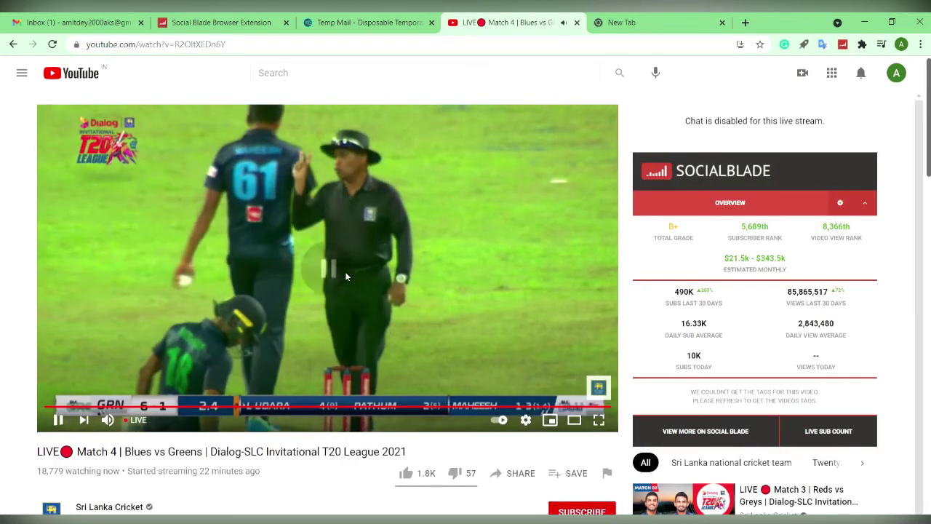
left_click(345, 271)
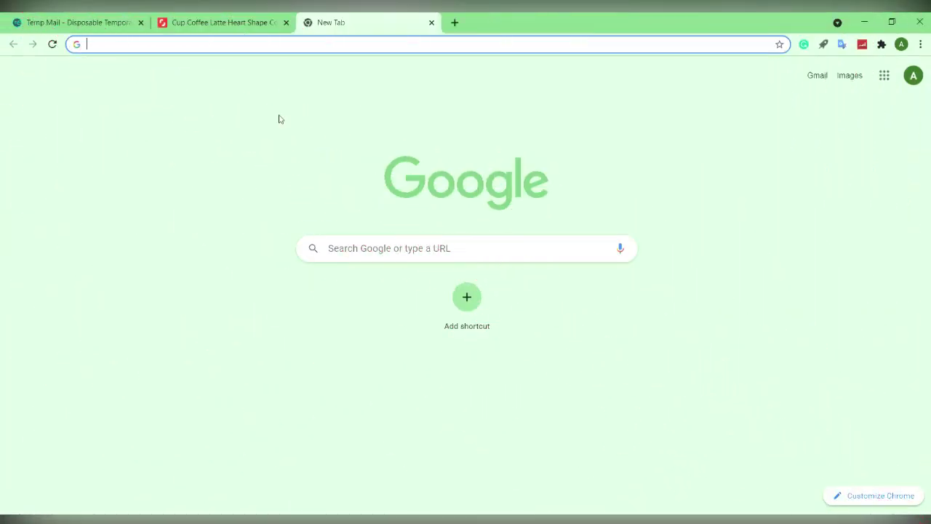
Search for "tineye extension", add TinEye Reverse Image Search to Chrome from the Web Store, and close the store page.
left_click(221, 44)
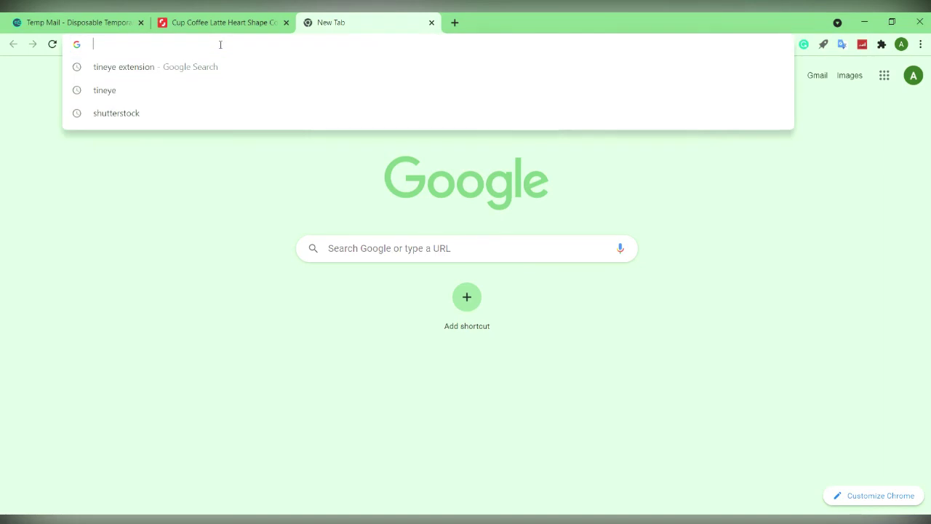
type("T")
key("Return")
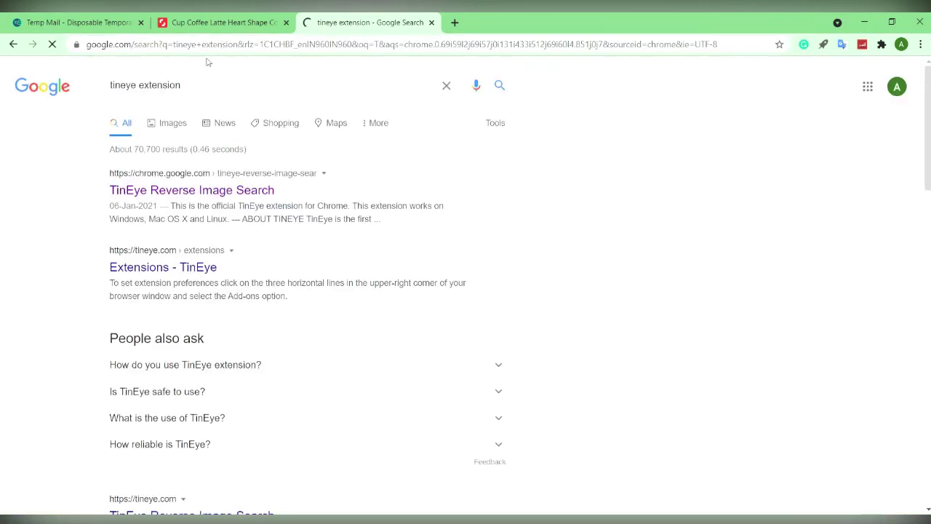
left_click(204, 190)
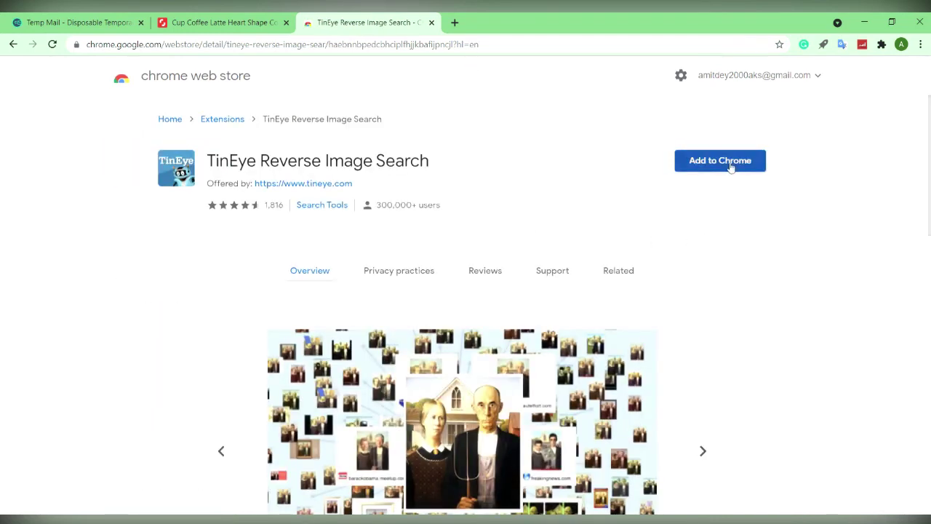
left_click(729, 166)
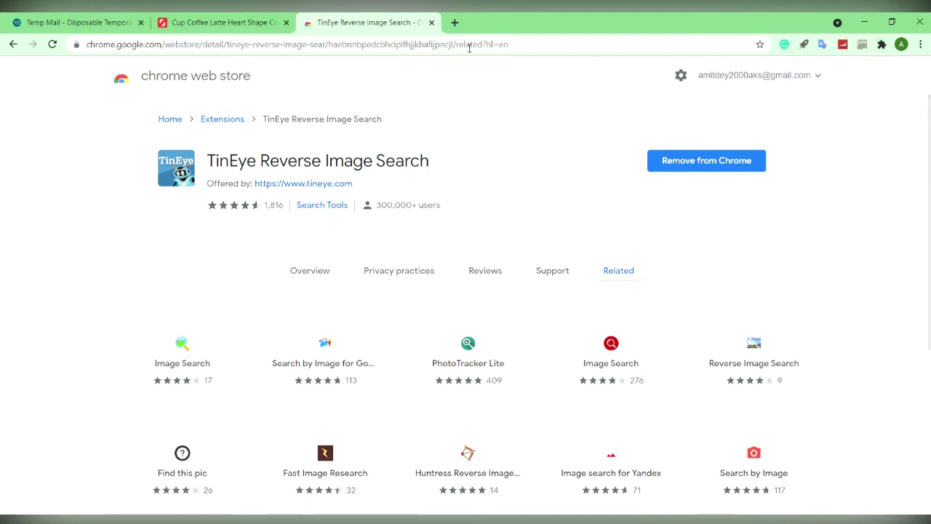
left_click(431, 23)
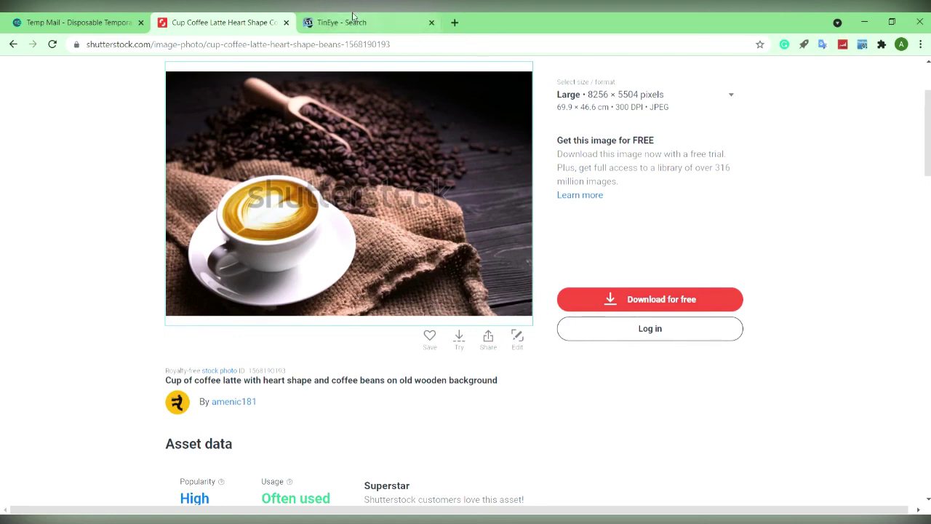
Look through the TinEye results for the Shutterstock coffee latte photo and open coffee-heart.jpg from nypost.com.
left_click(353, 18)
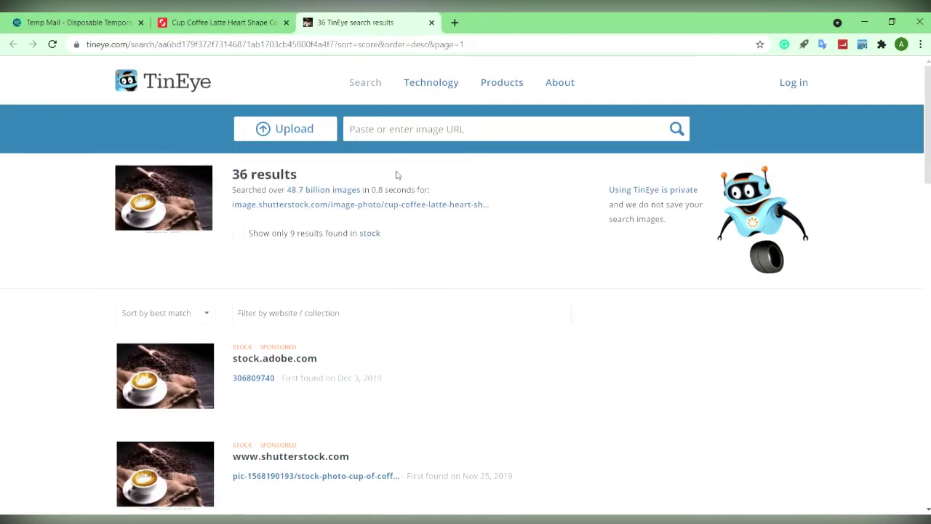
scroll(397, 175, "down", 3)
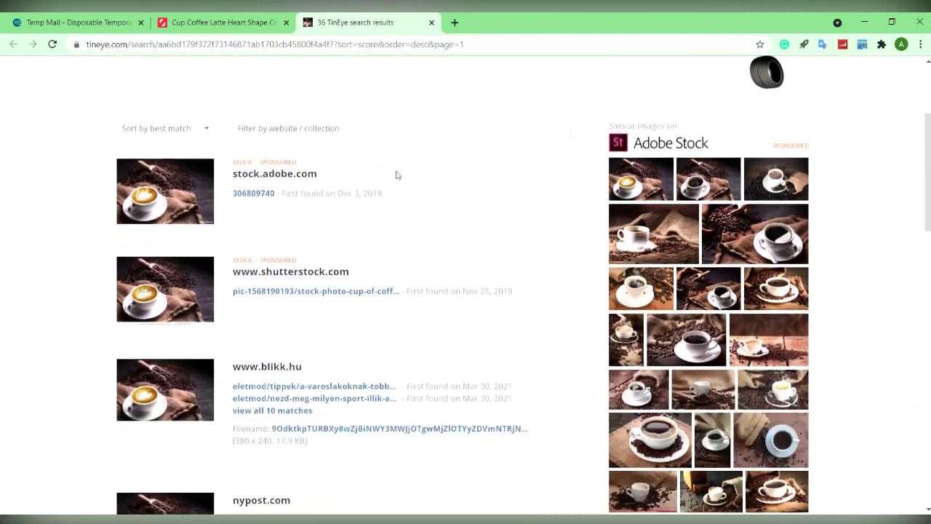
scroll(346, 313, "down", 2)
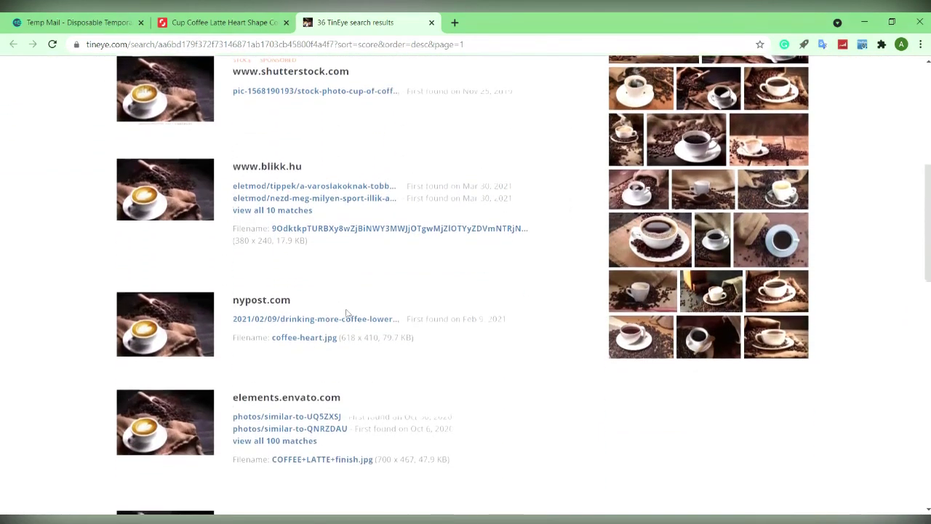
left_click(311, 340)
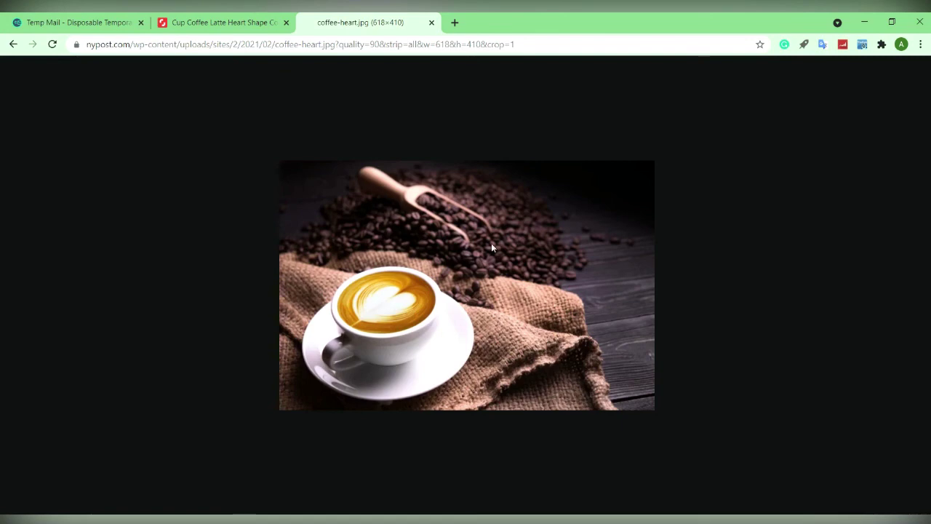